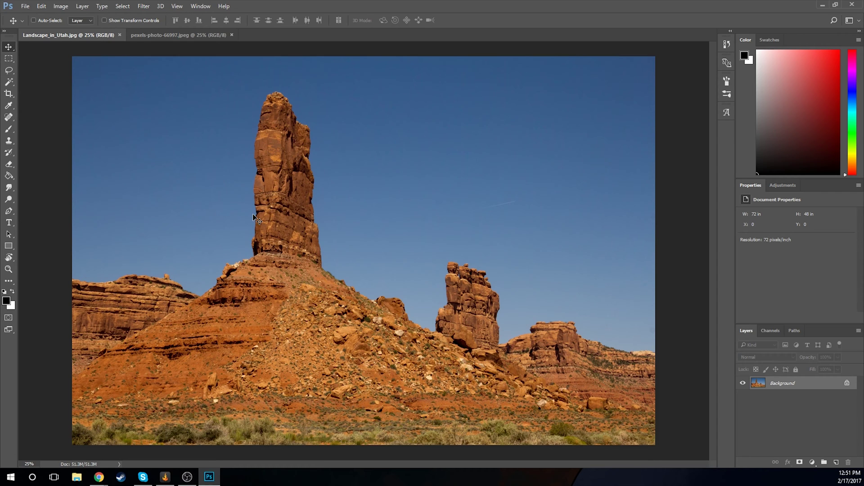
Step: Compare the sunset sky photo with the Utah landscape photo
{"action": "left_click", "coordinate": [174, 36]}
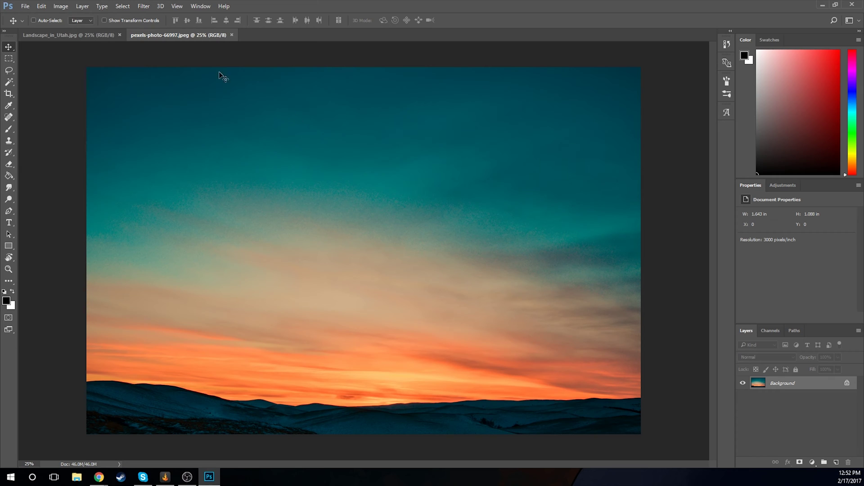
{"action": "left_click", "coordinate": [91, 35]}
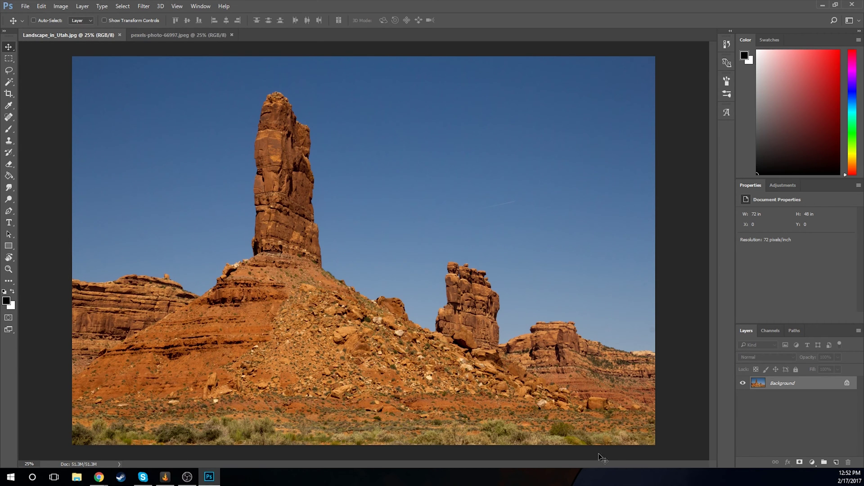
{"action": "left_click", "coordinate": [165, 40]}
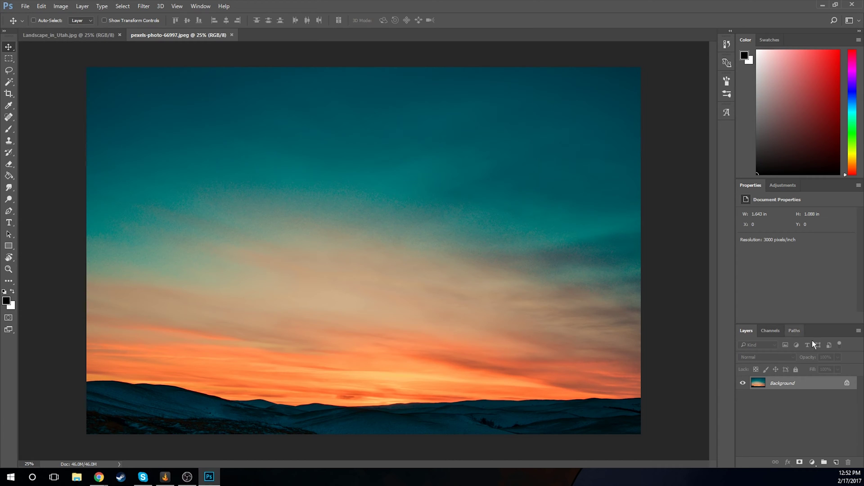
{"action": "left_click", "coordinate": [66, 35]}
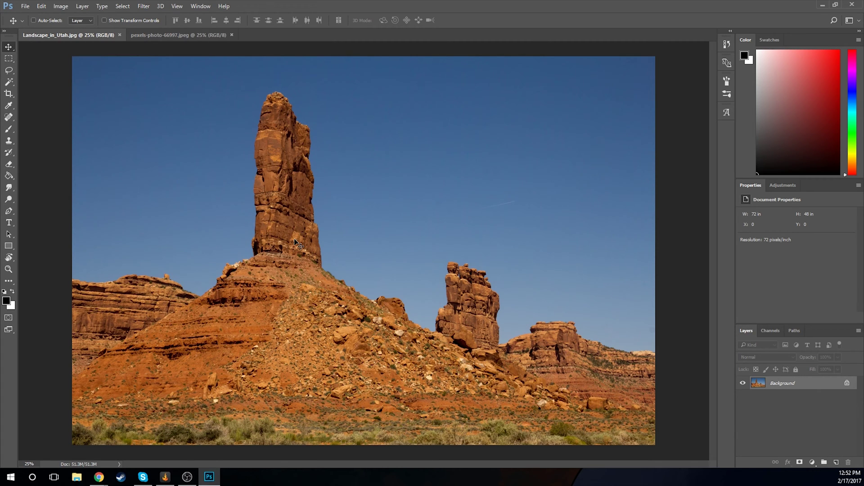
Step: Unlock the Background layer in both the Utah landscape and the sunset sky images
{"action": "left_click", "coordinate": [846, 390]}
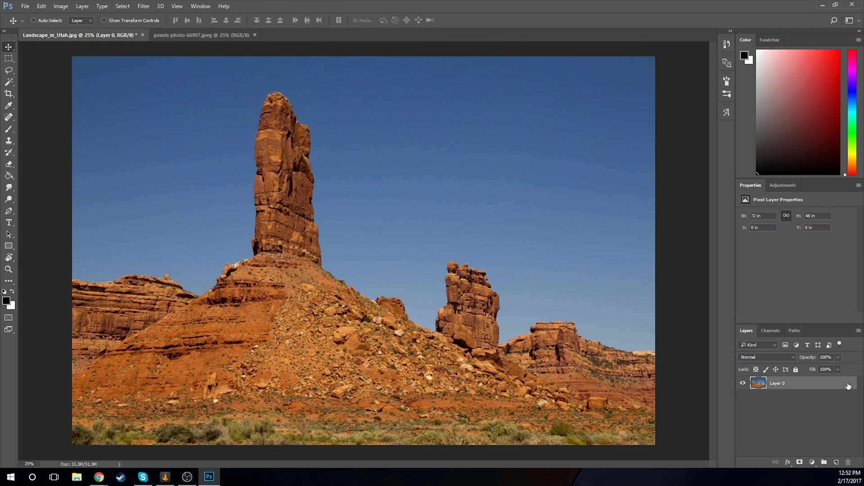
{"action": "left_click", "coordinate": [201, 36]}
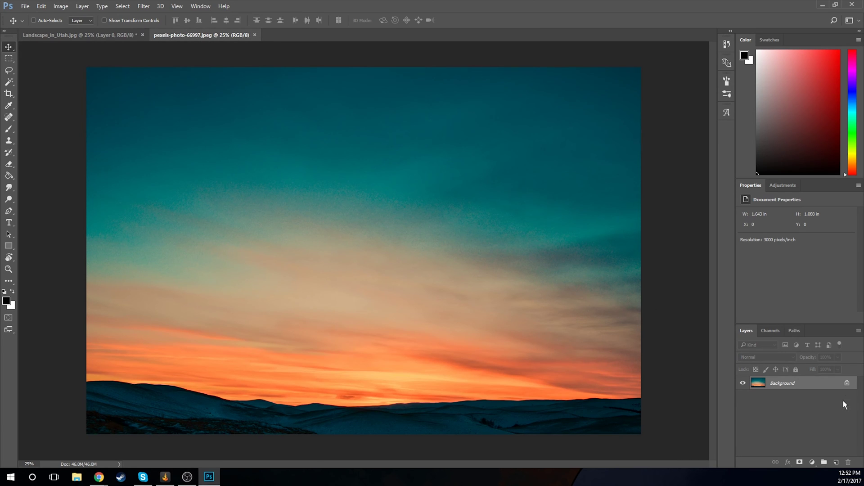
{"action": "left_click", "coordinate": [849, 385]}
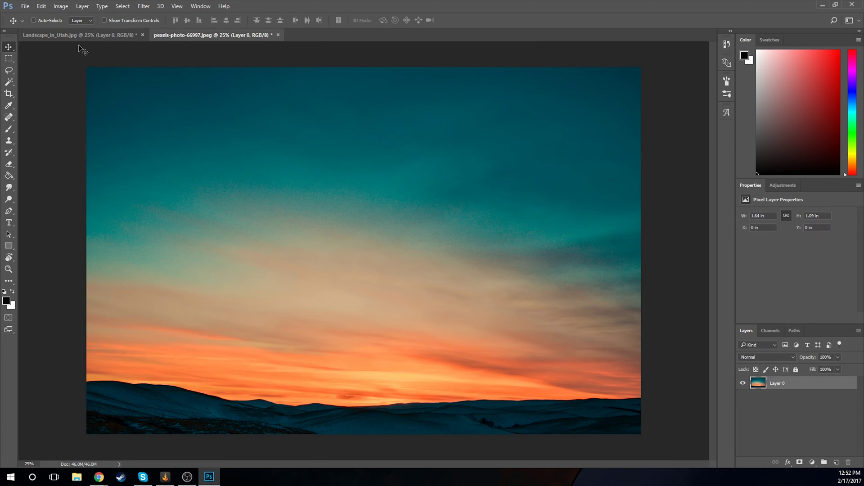
Step: Copy the sunset sky layer into Landscape_in_Utah.jpg and align it with the canvas's upper-left corner
{"action": "left_click_drag", "start_coordinate": [177, 136], "coordinate": [146, 79]}
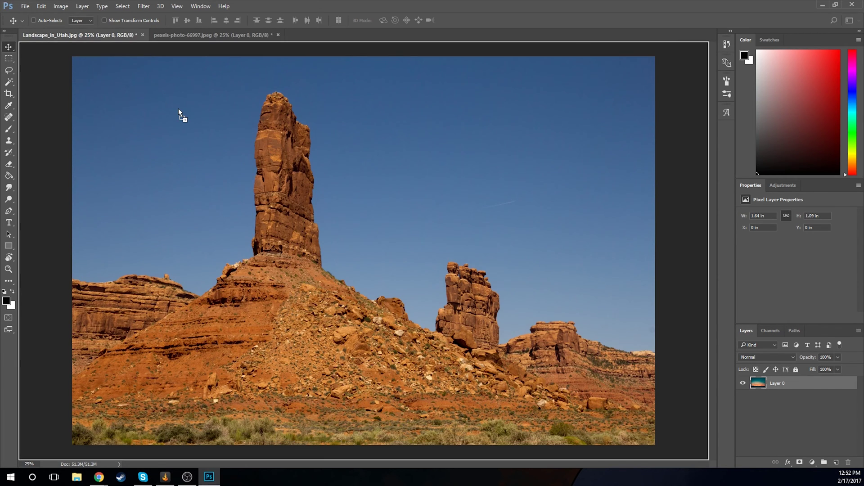
{"action": "left_click_drag", "start_coordinate": [179, 109], "coordinate": [180, 110]}
{"action": "left_click_drag", "start_coordinate": [209, 136], "coordinate": [260, 182]}
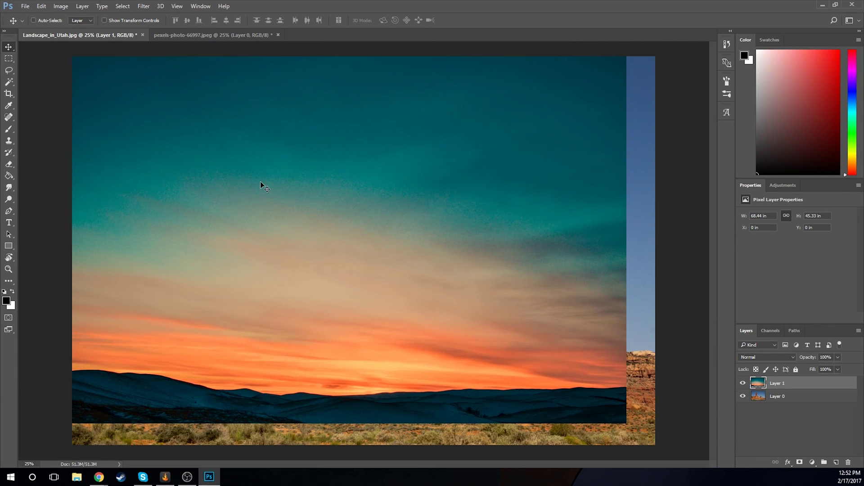
Step: Scale the sunset layer up to about 105% so it spans the full canvas width, and apply the transform
{"action": "key", "text": "ctrl+t"}
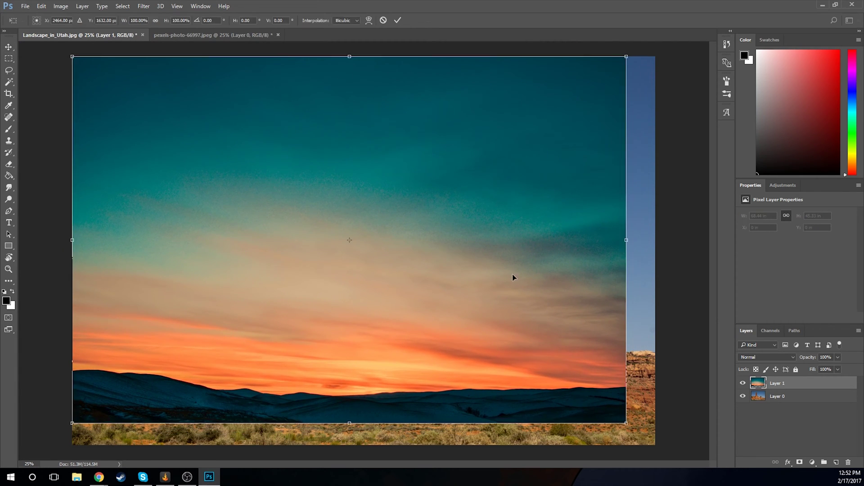
{"action": "left_click_drag", "start_coordinate": [629, 430], "coordinate": [667, 435]}
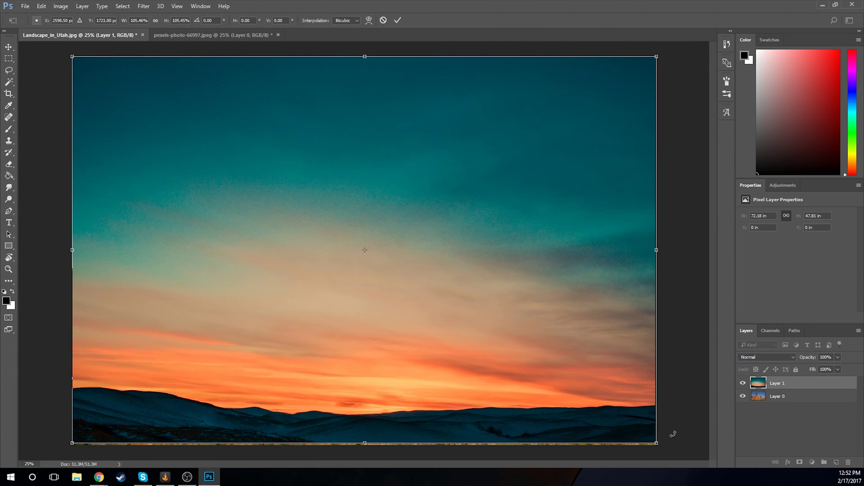
{"action": "key", "text": "Return"}
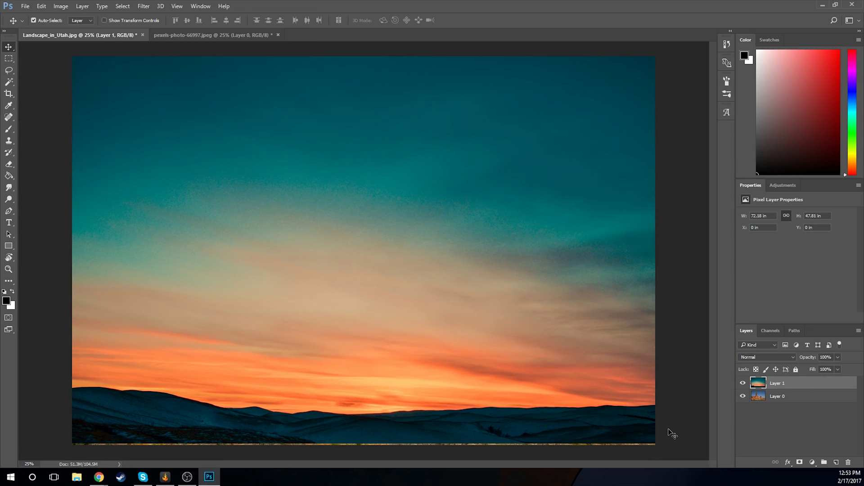
{"action": "key", "text": "ctrl+plus"}
{"action": "key", "text": "ctrl+plus"}
{"action": "key", "text": "ctrl+plus"}
{"action": "key", "text": "ctrl+plus"}
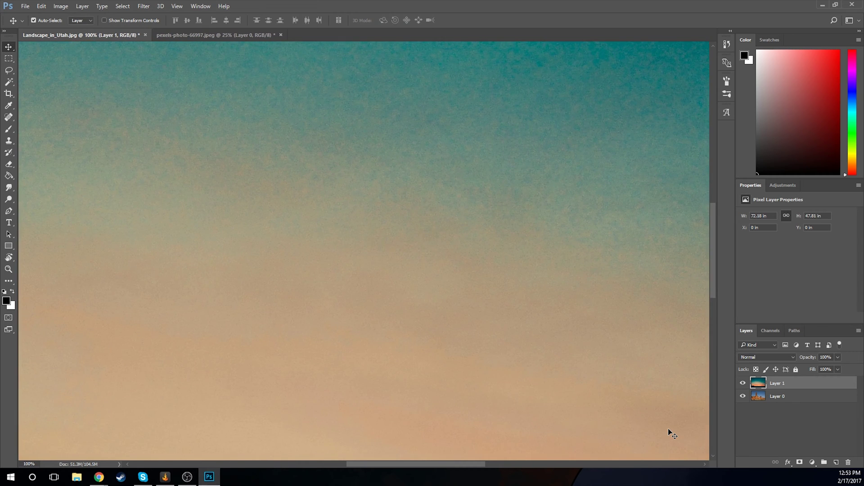
{"action": "key", "text": "ctrl+minus"}
{"action": "key", "text": "ctrl+minus"}
{"action": "key", "text": "ctrl+minus"}
{"action": "key", "text": "ctrl+minus"}
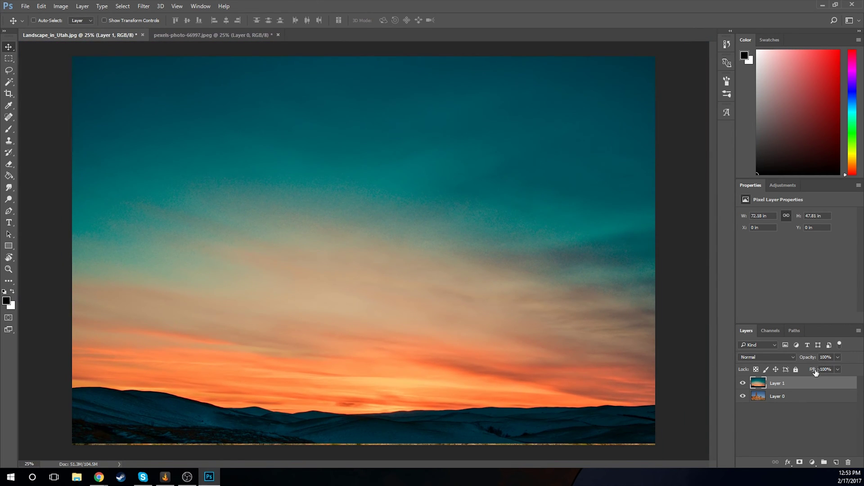
Step: Hide the sunset layer, make the landscape layer active and switch to the Magic Wand Tool
{"action": "left_click", "coordinate": [743, 384]}
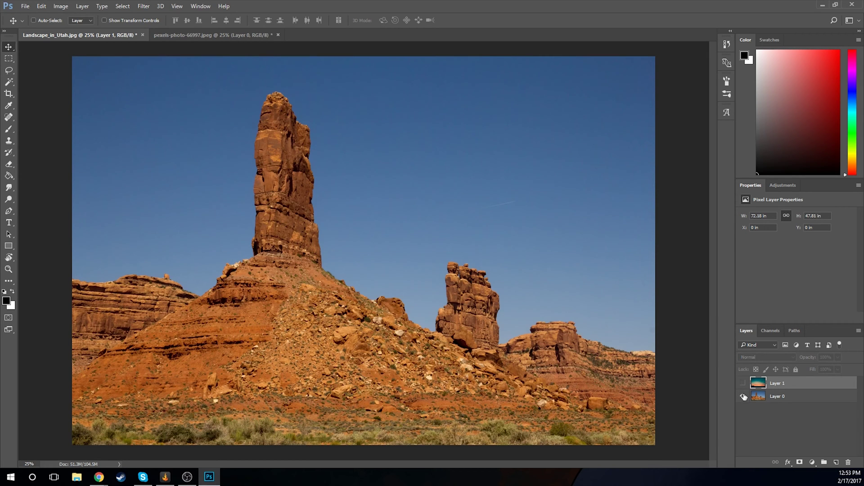
{"action": "left_click", "coordinate": [776, 396]}
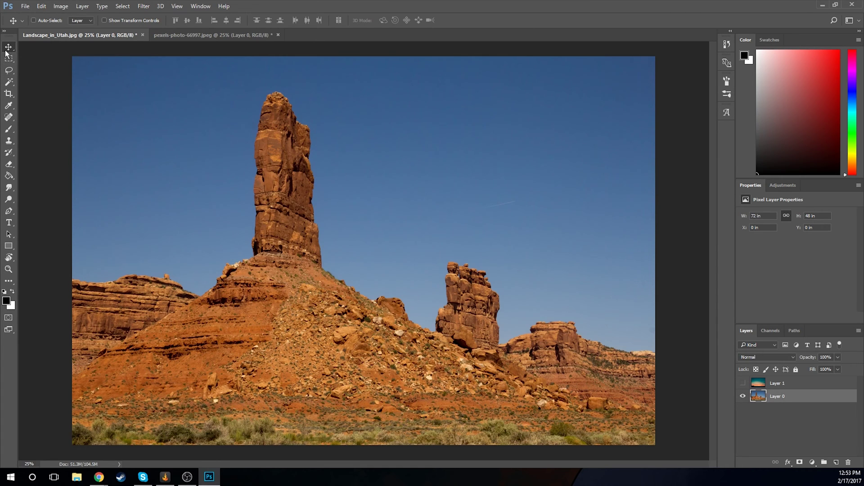
{"action": "left_click", "coordinate": [10, 82]}
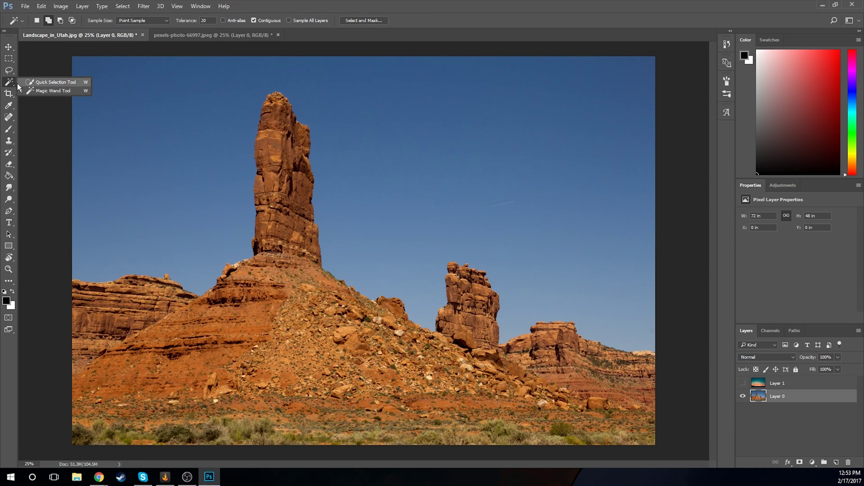
{"action": "left_click", "coordinate": [50, 92]}
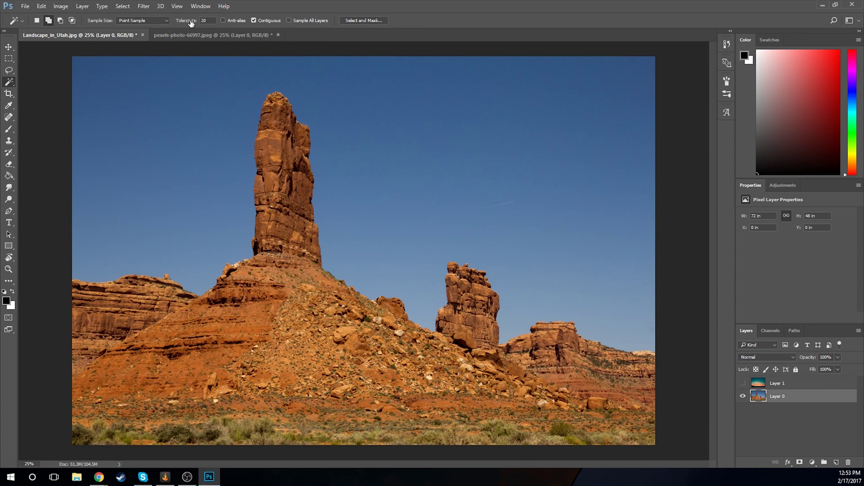
Step: Try selecting the sky at a tolerance of 21, then clear the selection and switch to new-selection mode
{"action": "mouse_move", "coordinate": [188, 22]}
{"action": "left_mouse_down"}
{"action": "mouse_move", "coordinate": [200, 23]}
{"action": "mouse_move", "coordinate": [189, 23]}
{"action": "left_mouse_up"}
{"action": "left_click", "coordinate": [173, 72]}
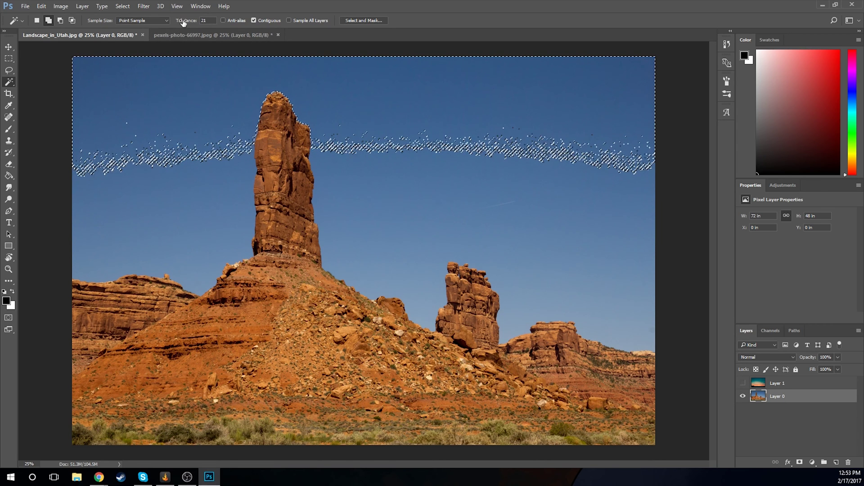
{"action": "left_click_drag", "start_coordinate": [183, 23], "coordinate": [159, 25]}
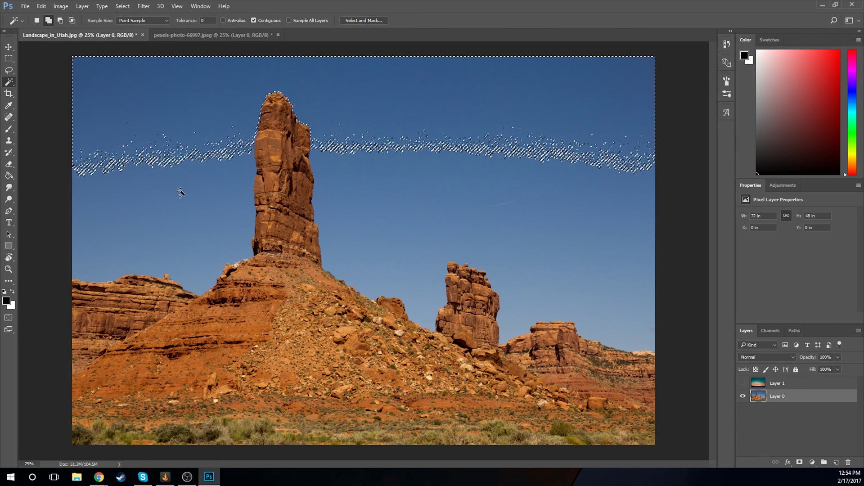
{"action": "left_click", "coordinate": [37, 21]}
{"action": "key", "text": "ctrl+d"}
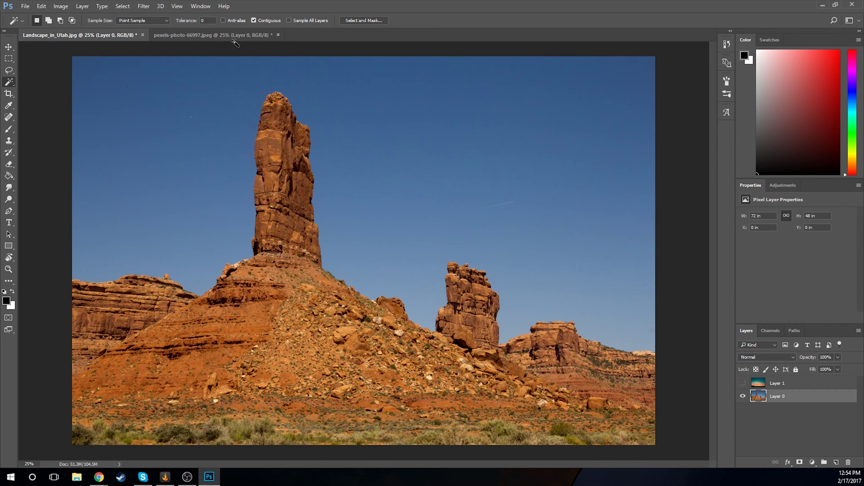
Step: Try selecting the landscape's sky with Magic Wand tolerances of 18 and 66
{"action": "left_click_drag", "start_coordinate": [184, 23], "coordinate": [186, 23]}
{"action": "left_click", "coordinate": [180, 106]}
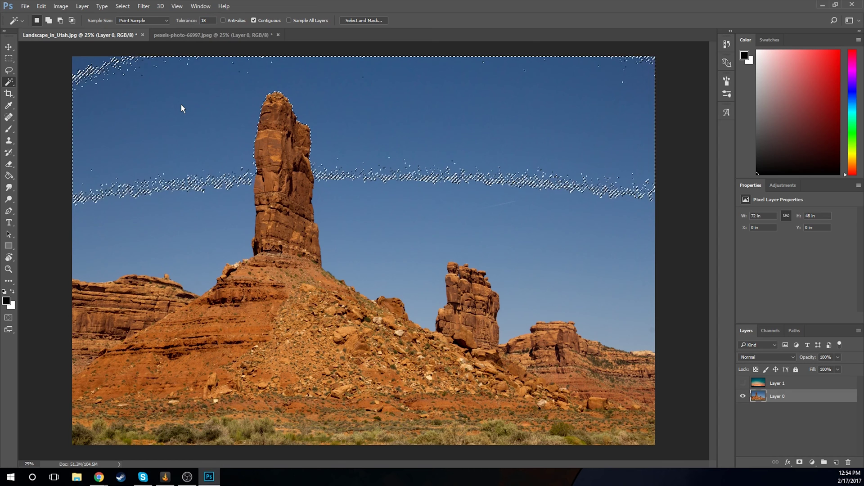
{"action": "left_click_drag", "start_coordinate": [199, 20], "coordinate": [210, 18]}
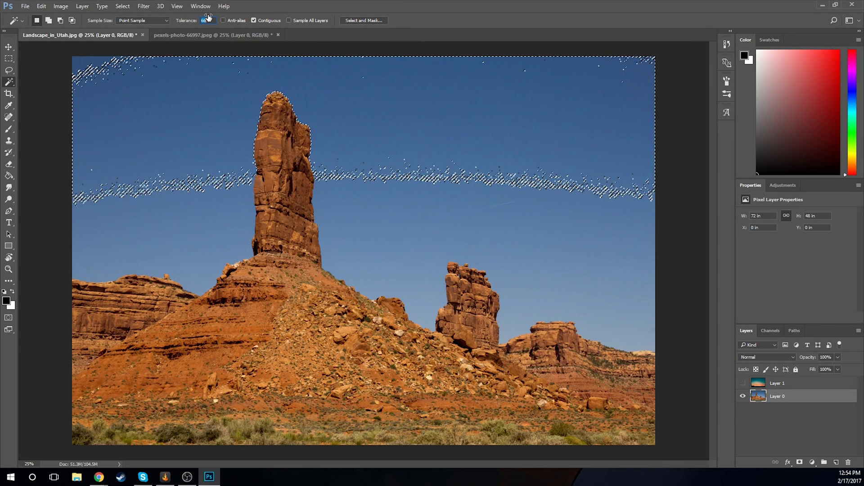
{"action": "left_click", "coordinate": [188, 117]}
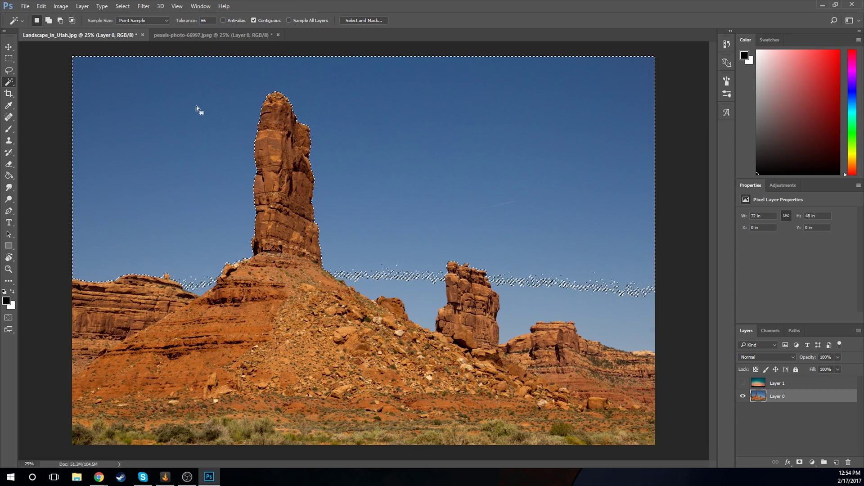
Step: Set the Magic Wand tolerance to 90 and select the whole blue sky down to the rock outline
{"action": "type", "text": "90"}
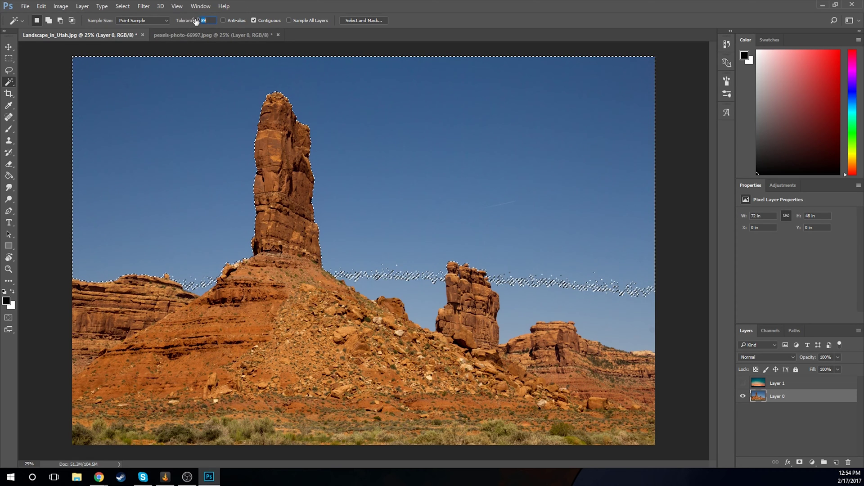
{"action": "key", "text": "Return"}
{"action": "key", "text": "ctrl+d"}
{"action": "left_click", "coordinate": [186, 129]}
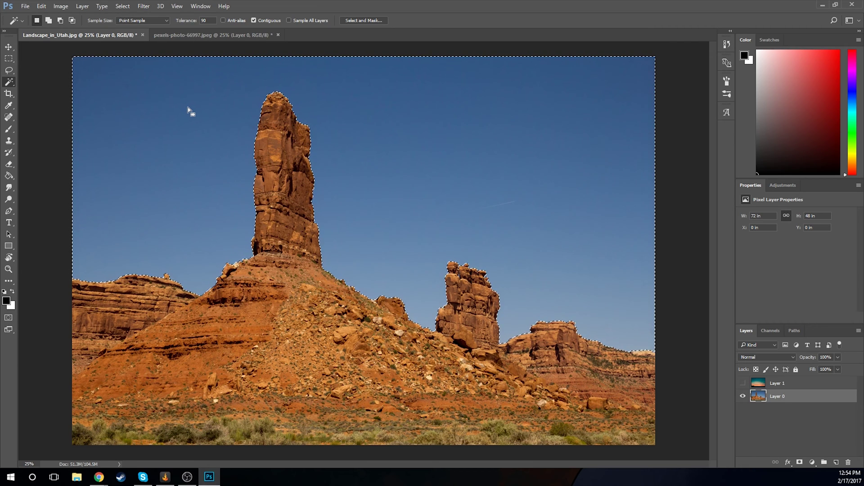
Step: Refine the sky selection's edge in Select and Mask by adjusting Smooth, Contrast and Shift Edge, and apply it
{"action": "left_click", "coordinate": [370, 21]}
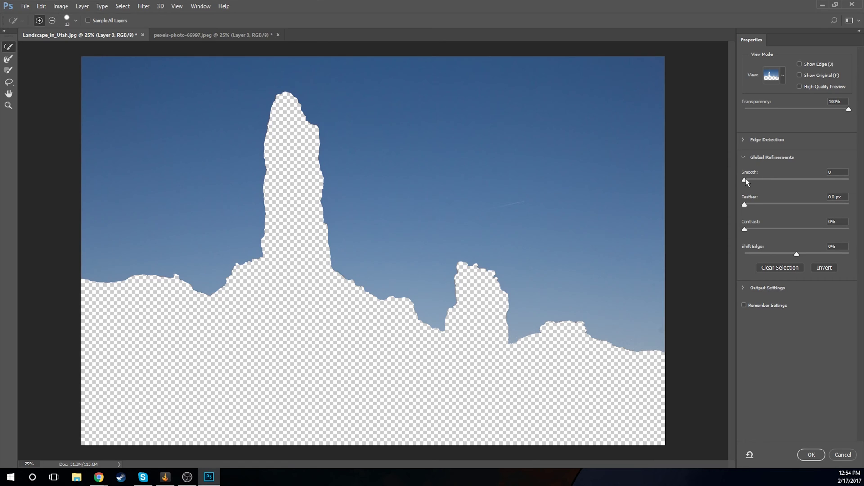
{"action": "left_click_drag", "start_coordinate": [746, 179], "coordinate": [759, 180]}
{"action": "type", "text": ".5"}
{"action": "left_click_drag", "start_coordinate": [746, 228], "coordinate": [800, 227]}
{"action": "type", "text": "77"}
{"action": "key", "text": "Return"}
{"action": "left_click_drag", "start_coordinate": [768, 229], "coordinate": [757, 228]}
{"action": "mouse_move", "coordinate": [797, 254]}
{"action": "left_mouse_down"}
{"action": "mouse_move", "coordinate": [811, 254]}
{"action": "mouse_move", "coordinate": [793, 255]}
{"action": "left_mouse_up"}
{"action": "type", "text": "00"}
{"action": "key", "text": "Return"}
{"action": "left_click", "coordinate": [814, 455]}
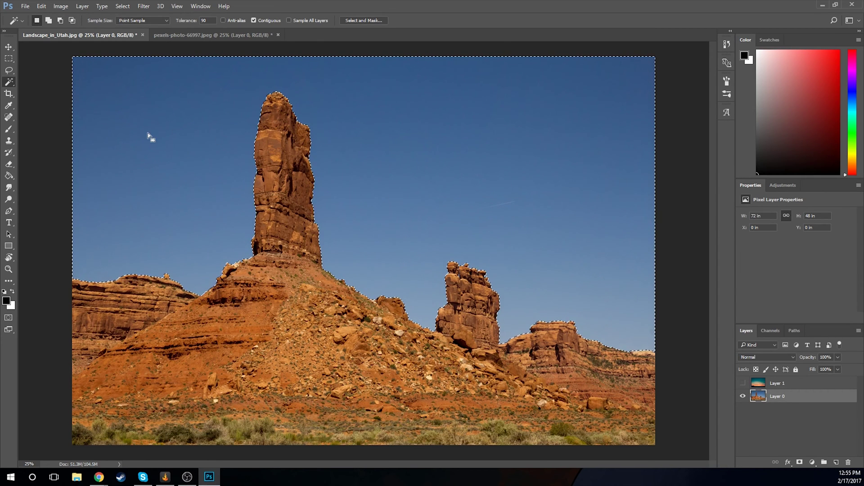
Step: Show the sunset layer again and add a layer mask to it from the sky selection
{"action": "left_click", "coordinate": [776, 384]}
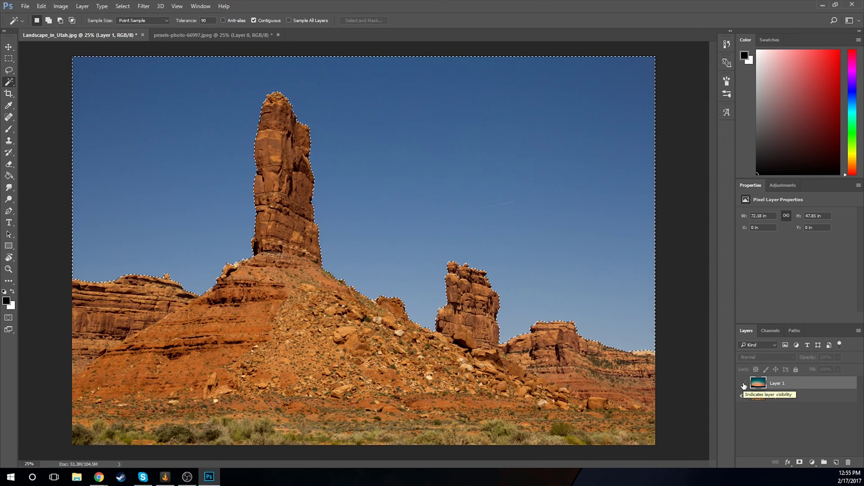
{"action": "left_click", "coordinate": [743, 383]}
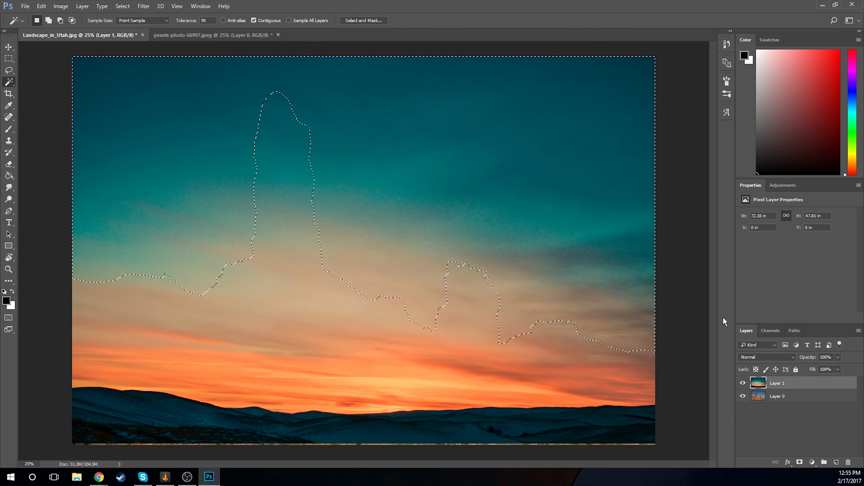
{"action": "left_click", "coordinate": [800, 463]}
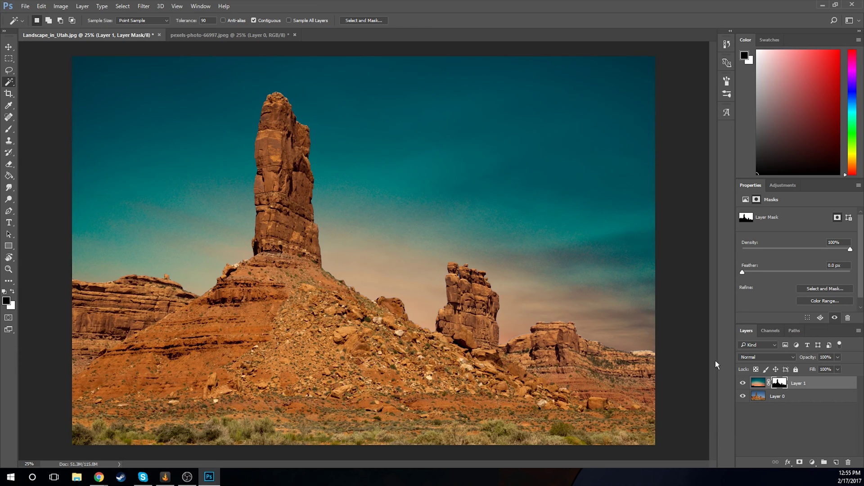
Step: Try painting on the sunset layer's mask over the rocky slope with a white brush
{"action": "left_click", "coordinate": [12, 292]}
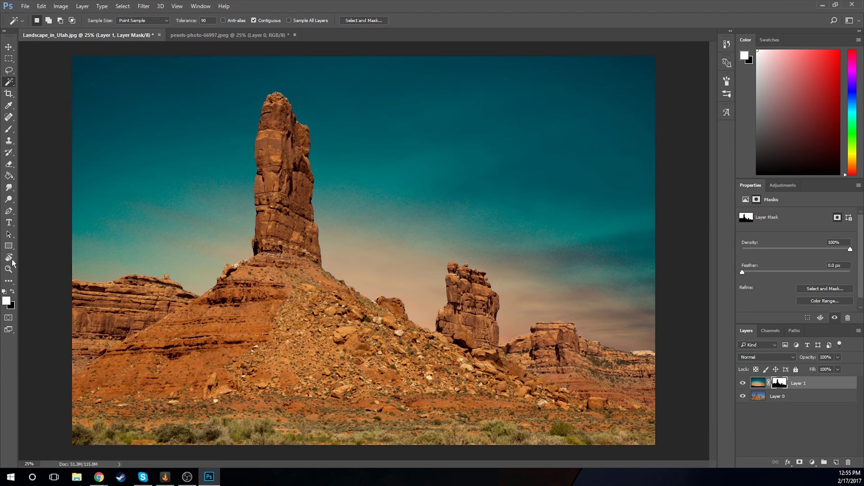
{"action": "left_click", "coordinate": [9, 130]}
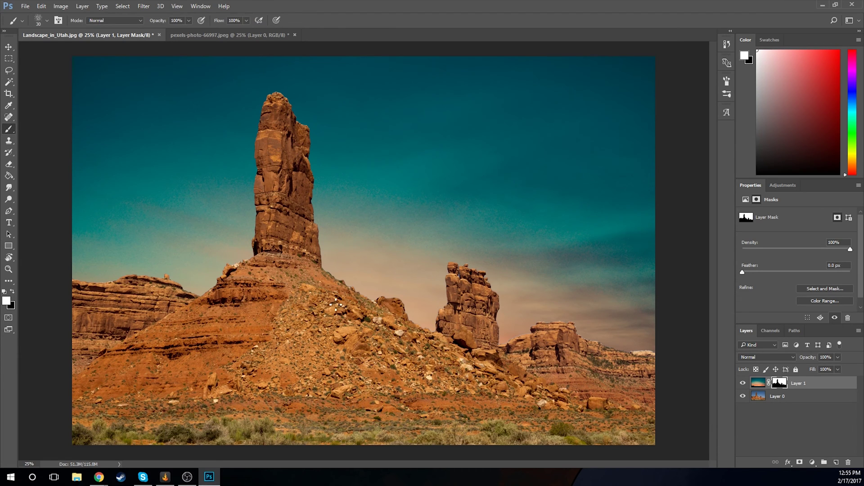
{"action": "mouse_move", "coordinate": [262, 315]}
{"action": "left_mouse_down"}
{"action": "mouse_move", "coordinate": [261, 339]}
{"action": "mouse_move", "coordinate": [357, 360]}
{"action": "mouse_move", "coordinate": [346, 371]}
{"action": "mouse_move", "coordinate": [434, 389]}
{"action": "mouse_move", "coordinate": [466, 380]}
{"action": "mouse_move", "coordinate": [479, 398]}
{"action": "mouse_move", "coordinate": [363, 349]}
{"action": "mouse_move", "coordinate": [304, 365]}
{"action": "mouse_move", "coordinate": [225, 364]}
{"action": "mouse_move", "coordinate": [214, 343]}
{"action": "left_mouse_up"}
Step: Move the sunset layer upward together with its linked mask
{"action": "left_click", "coordinate": [9, 47]}
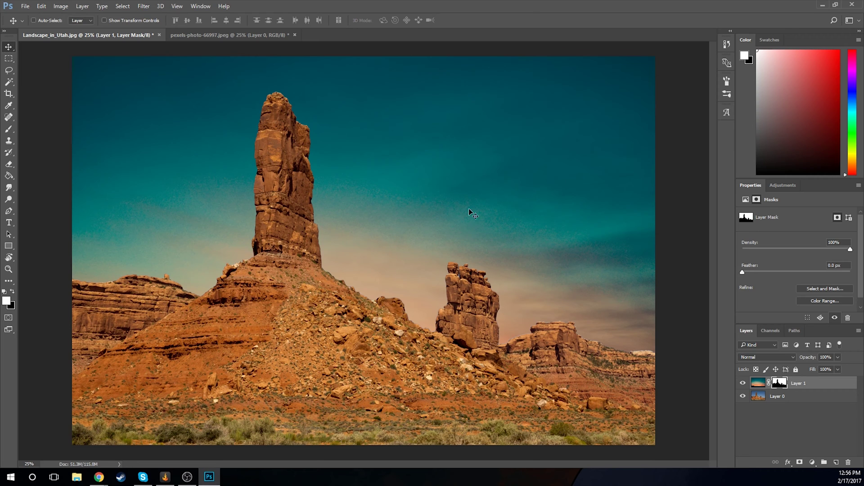
{"action": "left_click_drag", "start_coordinate": [472, 216], "coordinate": [477, 163]}
{"action": "key", "text": "ctrl"}
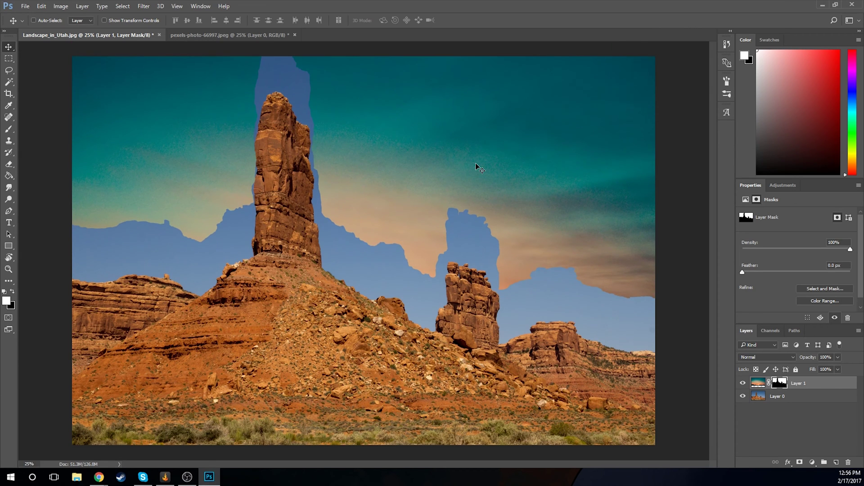
Step: Undo the last move and shift only the sunset image upward behind the rocks, with its mask unlinked and fixed in place
{"action": "key", "text": "ctrl+z"}
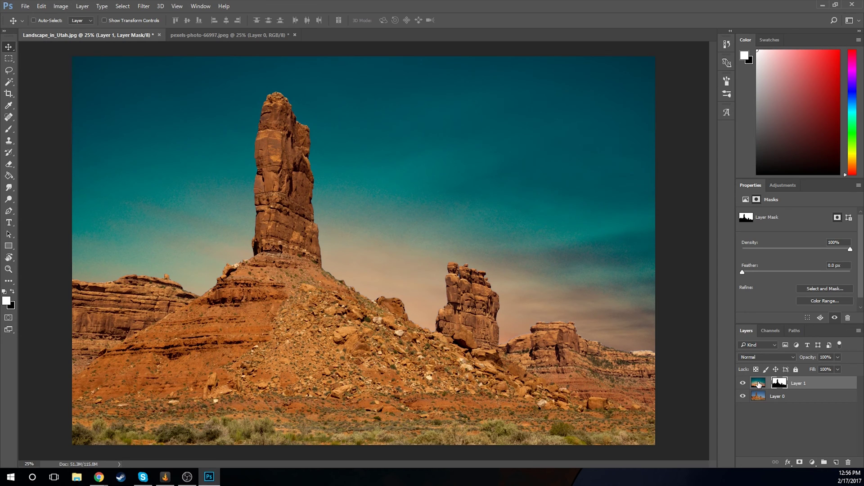
{"action": "left_click", "coordinate": [759, 383]}
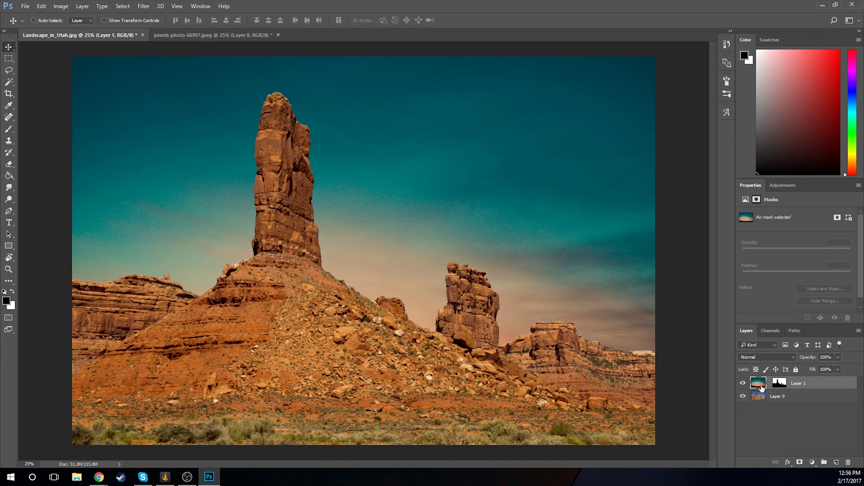
{"action": "left_click", "coordinate": [779, 382]}
{"action": "left_click", "coordinate": [758, 382]}
{"action": "left_click_drag", "start_coordinate": [594, 286], "coordinate": [575, 235]}
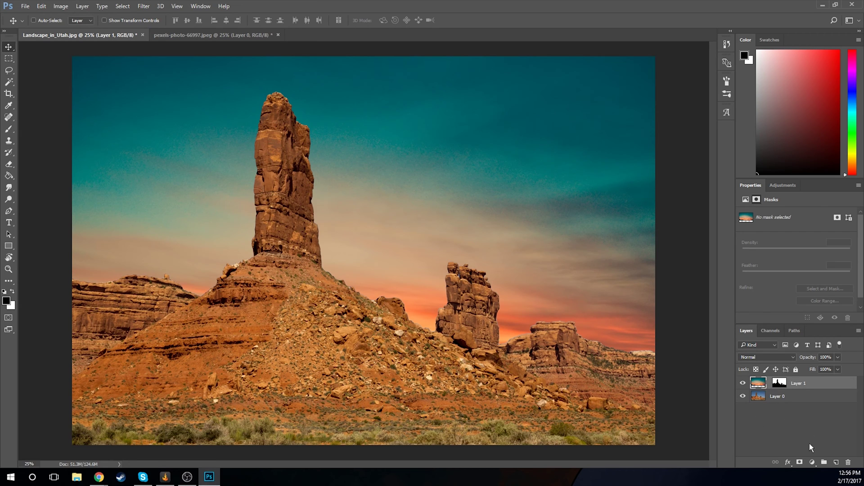
Step: Add a Curves adjustment layer and place it between the sunset layer and the landscape layer
{"action": "left_click", "coordinate": [812, 462]}
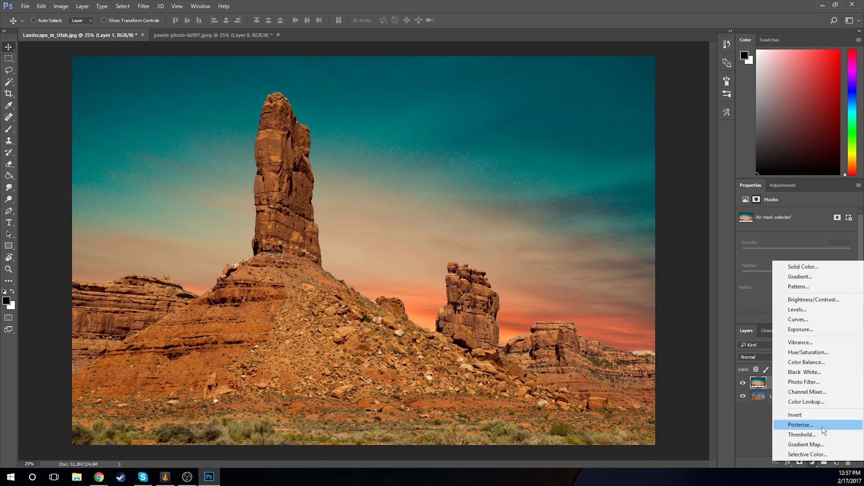
{"action": "left_click", "coordinate": [770, 414]}
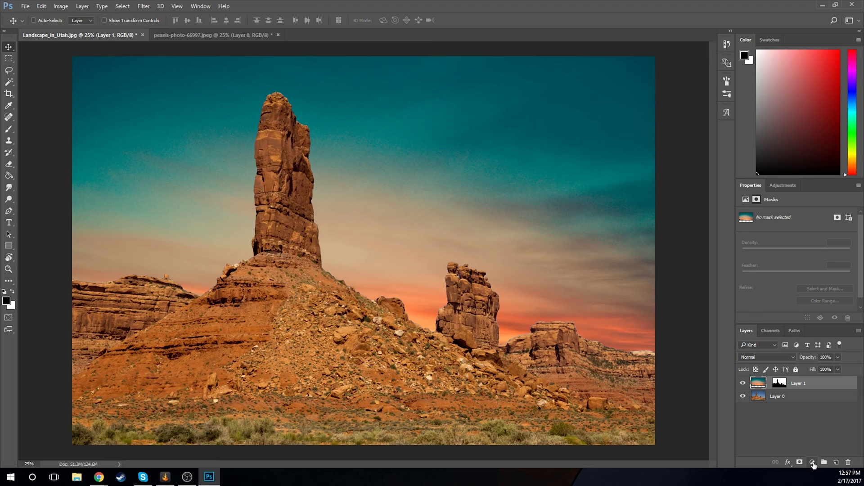
{"action": "left_click", "coordinate": [813, 463]}
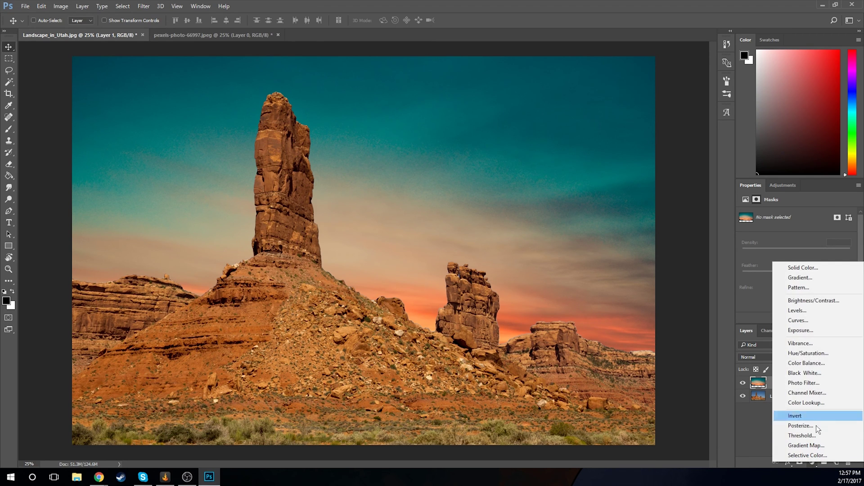
{"action": "left_click", "coordinate": [805, 321]}
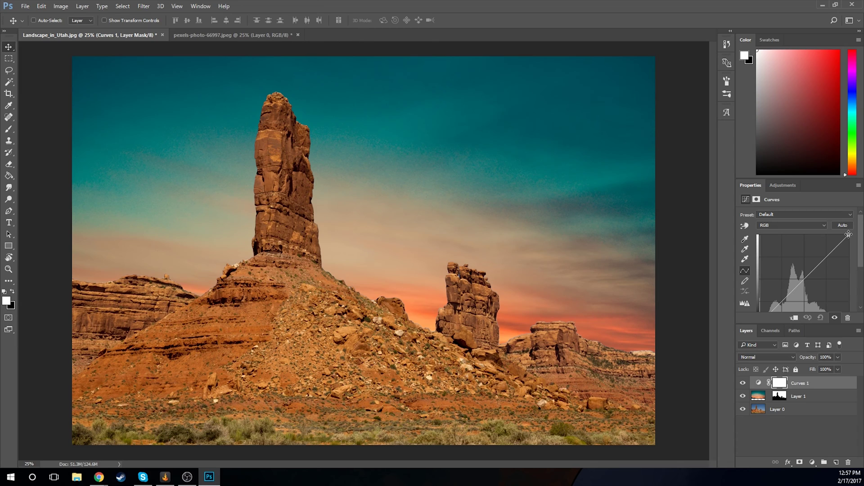
{"action": "mouse_move", "coordinate": [848, 236]}
{"action": "left_mouse_down"}
{"action": "mouse_move", "coordinate": [825, 234]}
{"action": "mouse_move", "coordinate": [849, 227]}
{"action": "mouse_move", "coordinate": [860, 257]}
{"action": "mouse_move", "coordinate": [852, 235]}
{"action": "left_mouse_up"}
{"action": "left_click_drag", "start_coordinate": [797, 388], "coordinate": [793, 401]}
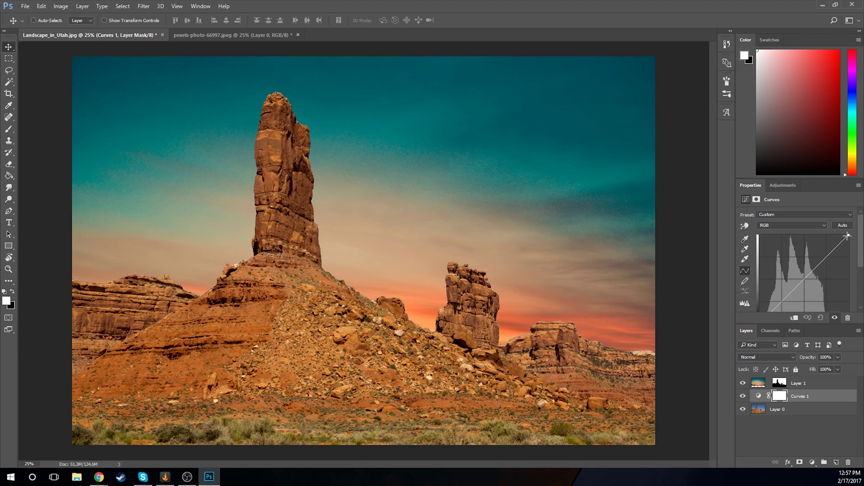
Step: Lift the highlights of the RGB curve and pull the midtones down, and compare the landscape with and without the Curves layer
{"action": "mouse_move", "coordinate": [849, 235]}
{"action": "left_mouse_down"}
{"action": "mouse_move", "coordinate": [835, 234]}
{"action": "mouse_move", "coordinate": [849, 235]}
{"action": "mouse_move", "coordinate": [834, 244]}
{"action": "left_mouse_up"}
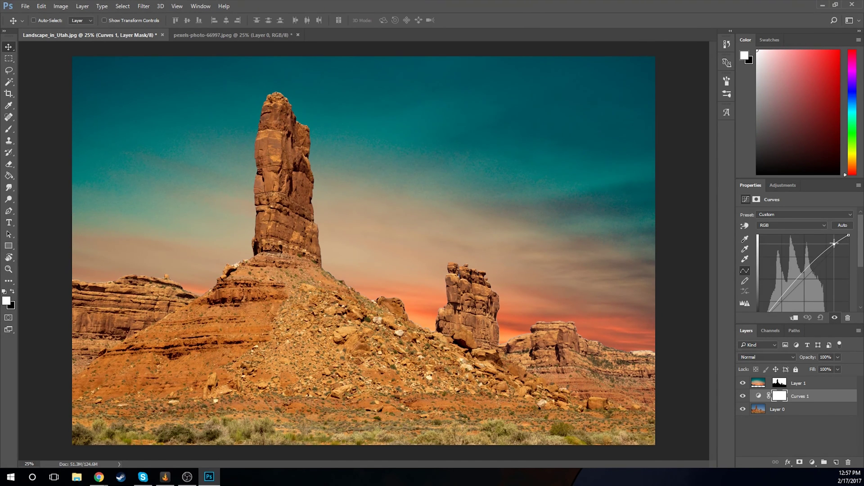
{"action": "left_click_drag", "start_coordinate": [800, 269], "coordinate": [798, 285]}
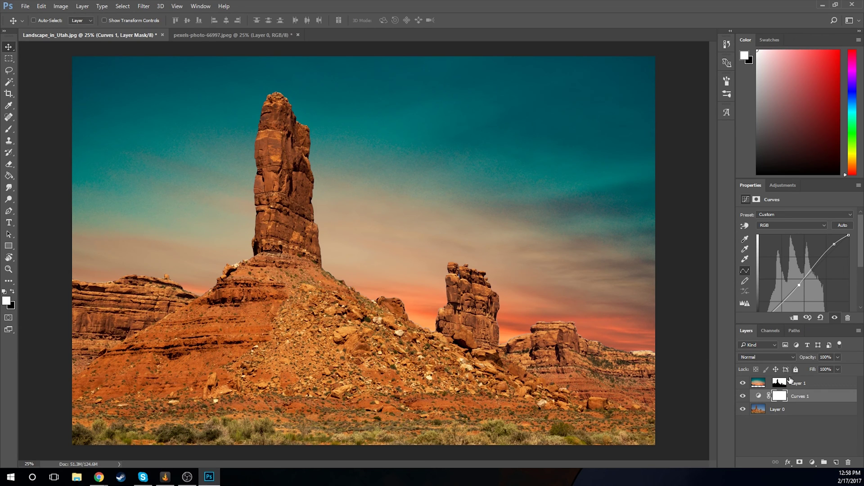
{"action": "left_click", "coordinate": [742, 398]}
{"action": "left_click", "coordinate": [743, 399]}
{"action": "left_click", "coordinate": [743, 398]}
{"action": "left_click", "coordinate": [743, 399]}
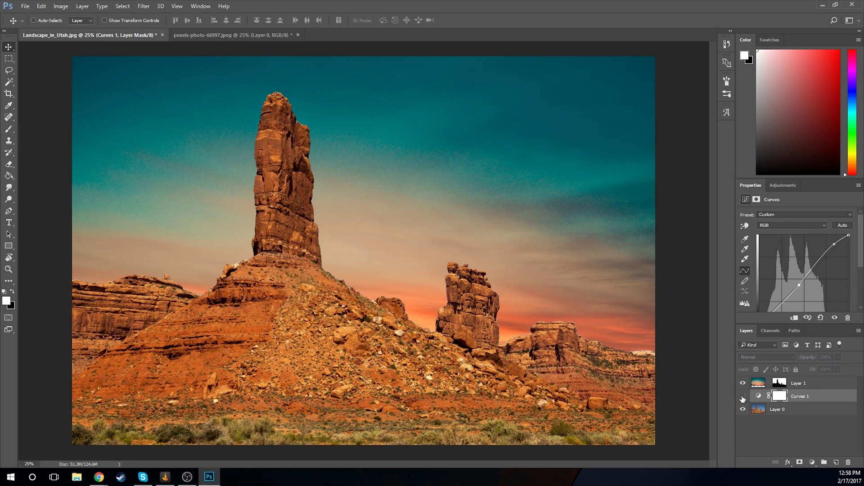
{"action": "left_click", "coordinate": [743, 398]}
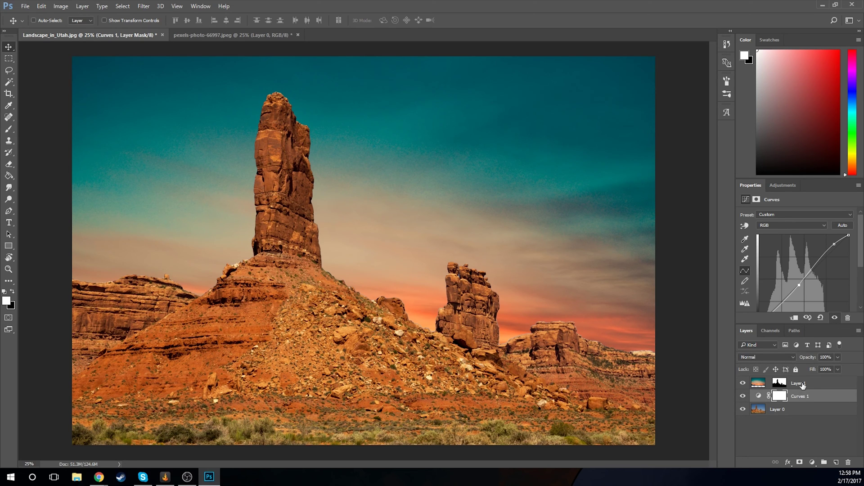
Step: Add a Hue/Saturation adjustment layer above the Curves layer with Saturation -22 and Lightness -13
{"action": "left_click", "coordinate": [813, 462]}
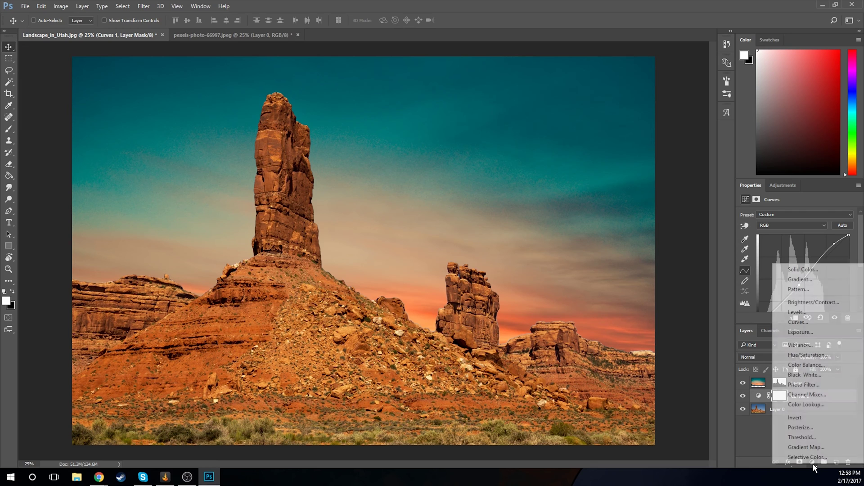
{"action": "left_click", "coordinate": [826, 355]}
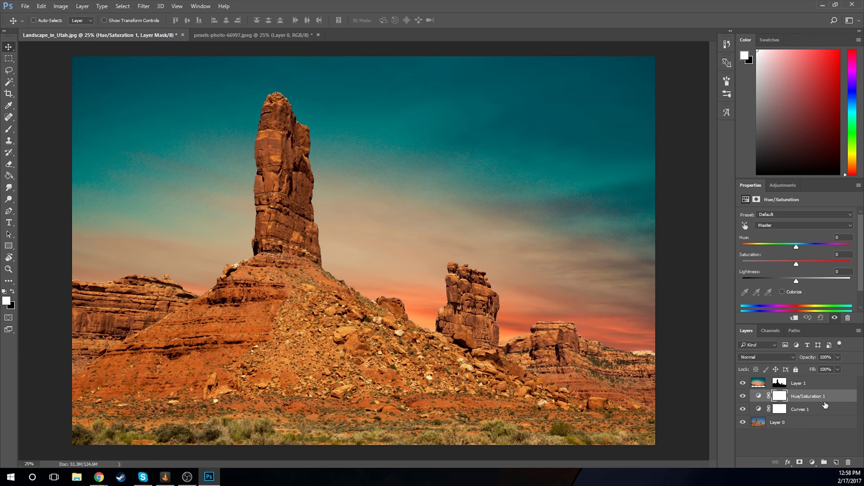
{"action": "left_click_drag", "start_coordinate": [796, 259], "coordinate": [784, 264]}
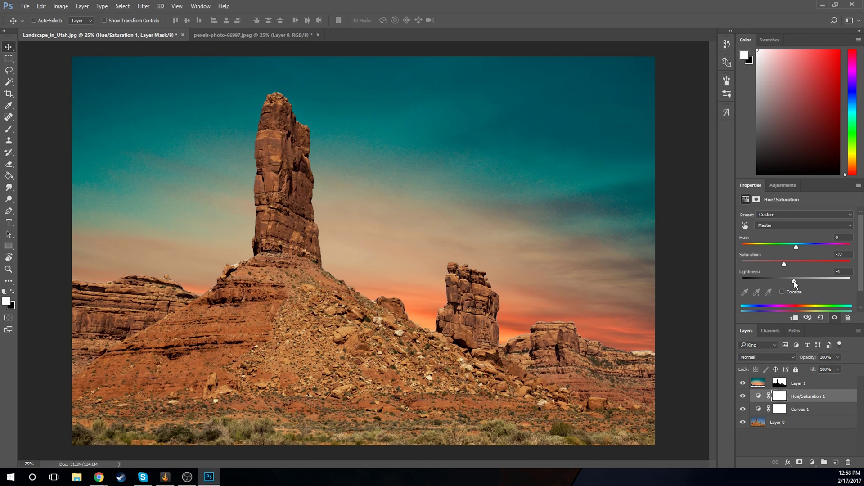
{"action": "left_click_drag", "start_coordinate": [793, 281], "coordinate": [788, 282]}
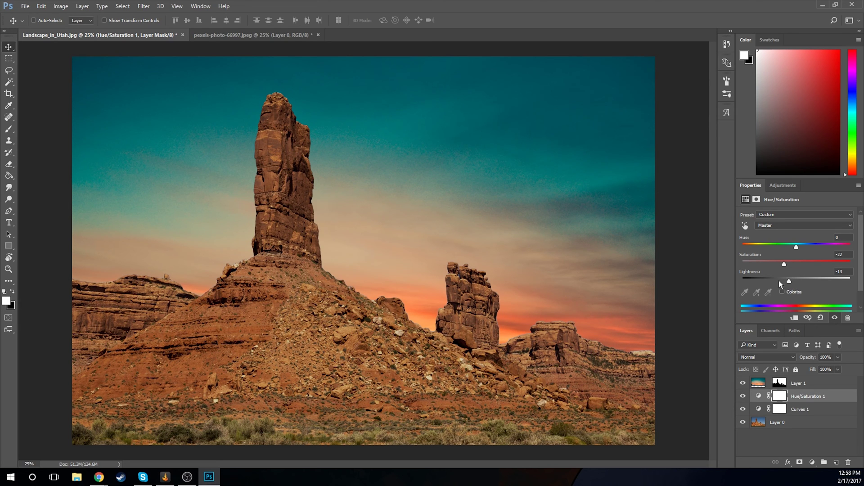
Step: Compare the landscape with and without the Hue/Saturation and Curves adjustments
{"action": "left_click", "coordinate": [743, 397]}
{"action": "left_click", "coordinate": [742, 397]}
{"action": "left_click", "coordinate": [742, 398]}
{"action": "left_click", "coordinate": [741, 398]}
{"action": "left_click", "coordinate": [741, 398]}
{"action": "left_click", "coordinate": [741, 397]}
{"action": "left_click_drag", "start_coordinate": [744, 409], "coordinate": [743, 406]}
Step: Add a Gradient Map adjustment layer above the sunset layer
{"action": "left_click", "coordinate": [804, 386]}
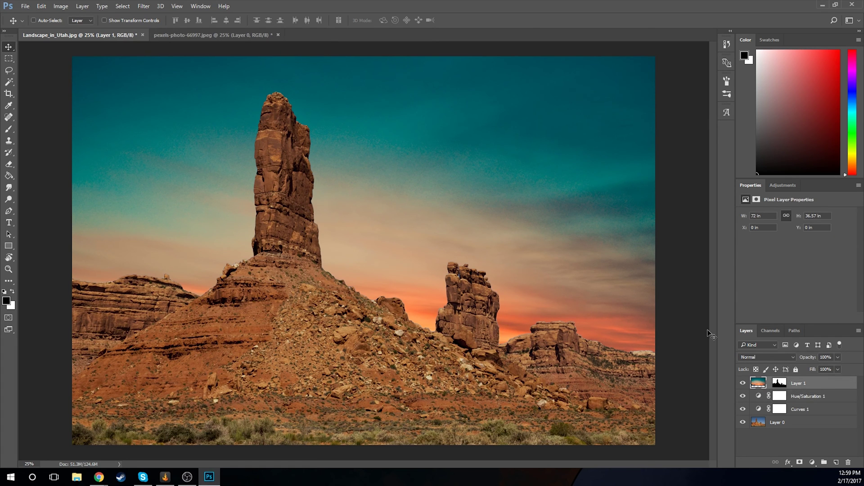
{"action": "left_click", "coordinate": [812, 463]}
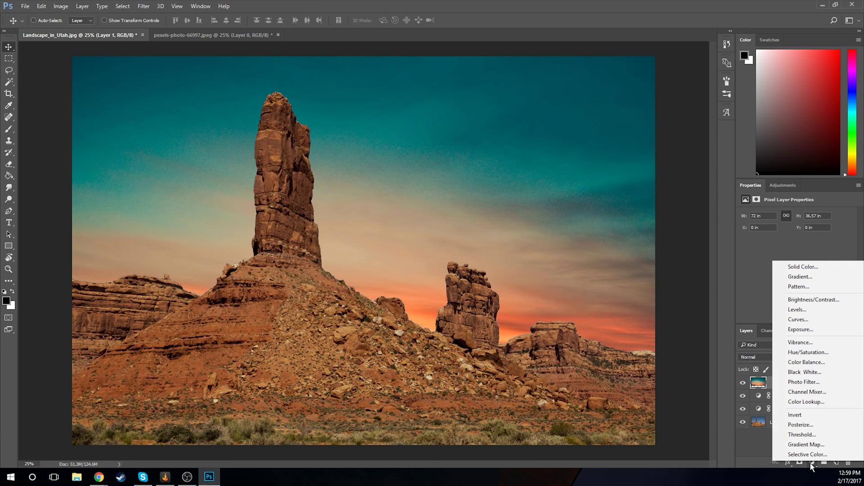
{"action": "left_click", "coordinate": [805, 445]}
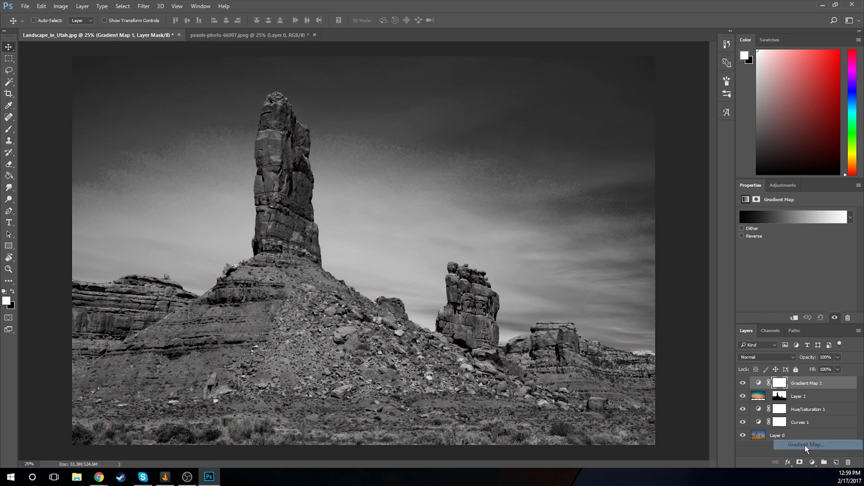
Step: Try several preset gradients for the gradient map, such as Spectrum, Transparent Rainbow and Copper, and choose Violet, Orange
{"action": "left_click", "coordinate": [771, 216]}
{"action": "left_click_drag", "start_coordinate": [440, 91], "coordinate": [700, 104]}
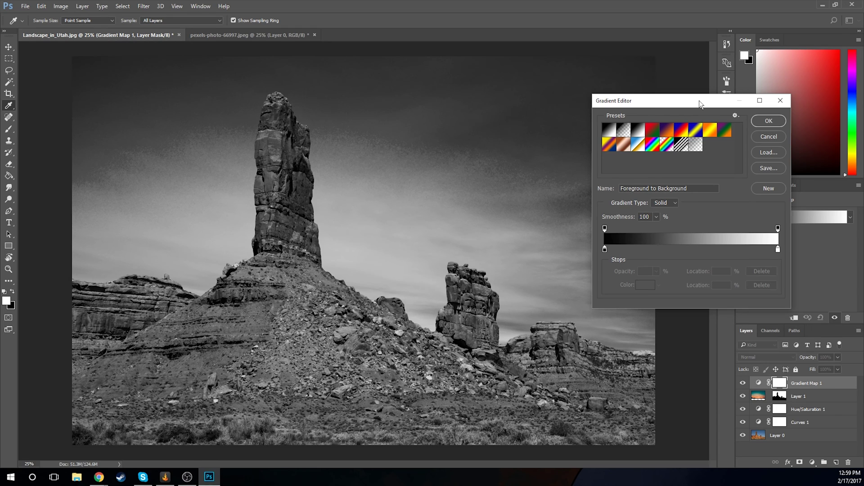
{"action": "left_click", "coordinate": [653, 147]}
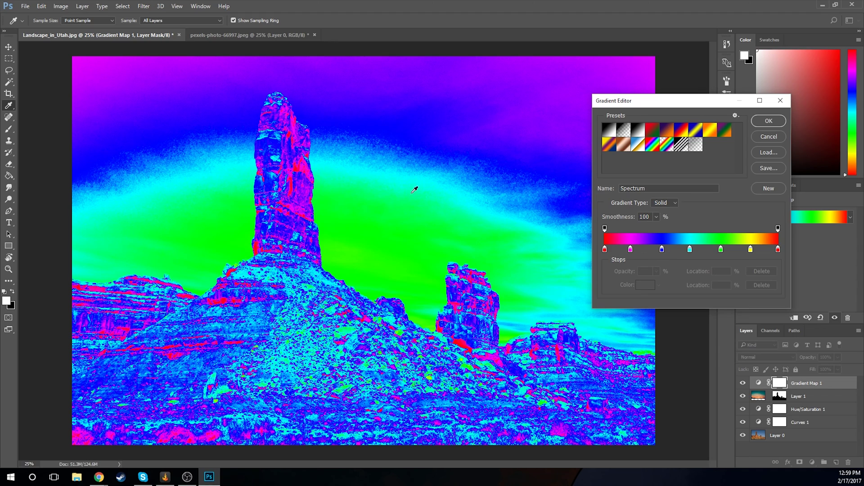
{"action": "left_click", "coordinate": [669, 150]}
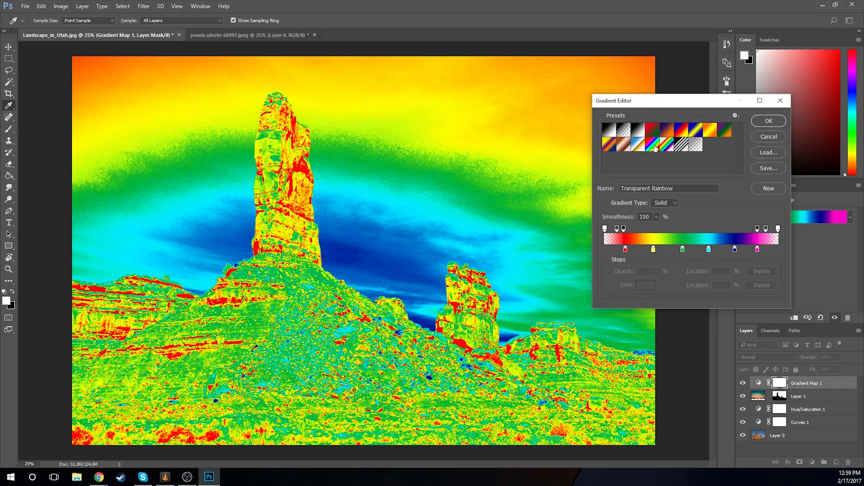
{"action": "left_click", "coordinate": [640, 149]}
{"action": "left_click", "coordinate": [625, 149]}
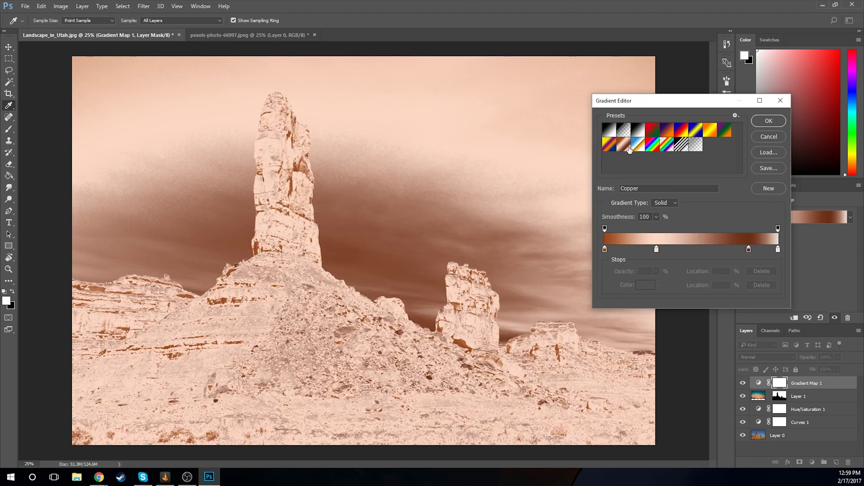
{"action": "left_click", "coordinate": [641, 150]}
{"action": "left_click", "coordinate": [653, 150]}
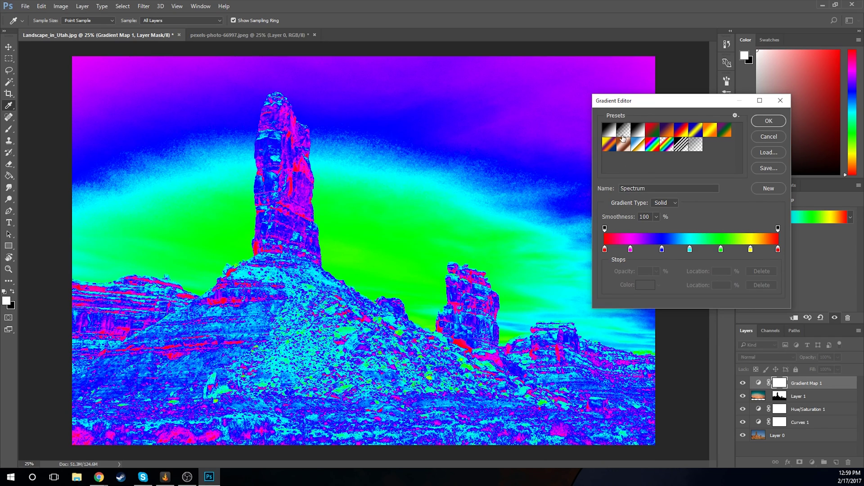
{"action": "left_click", "coordinate": [665, 132]}
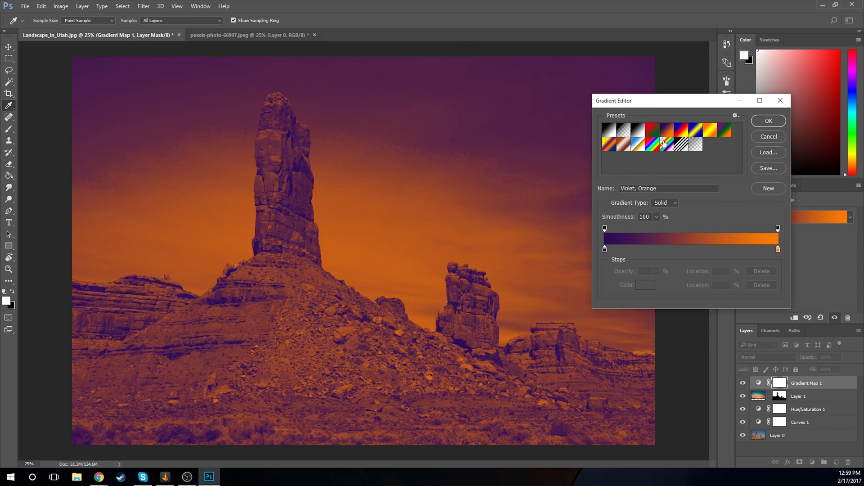
{"action": "left_click", "coordinate": [655, 145]}
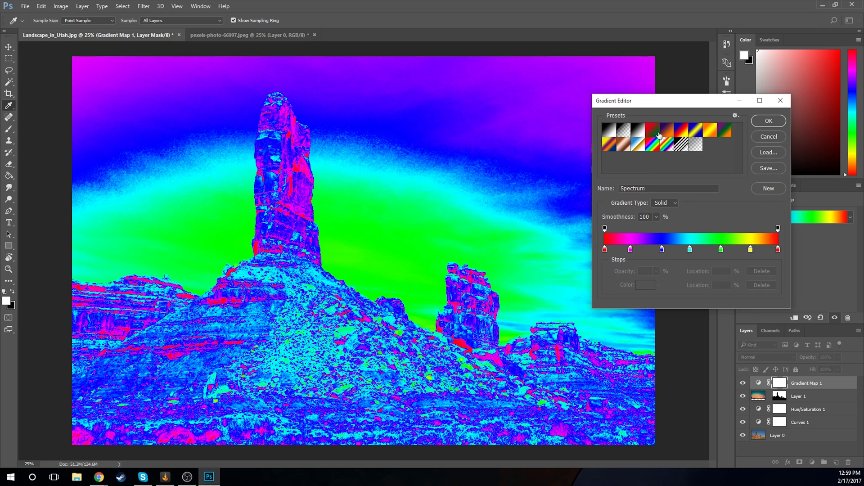
{"action": "left_click", "coordinate": [667, 132]}
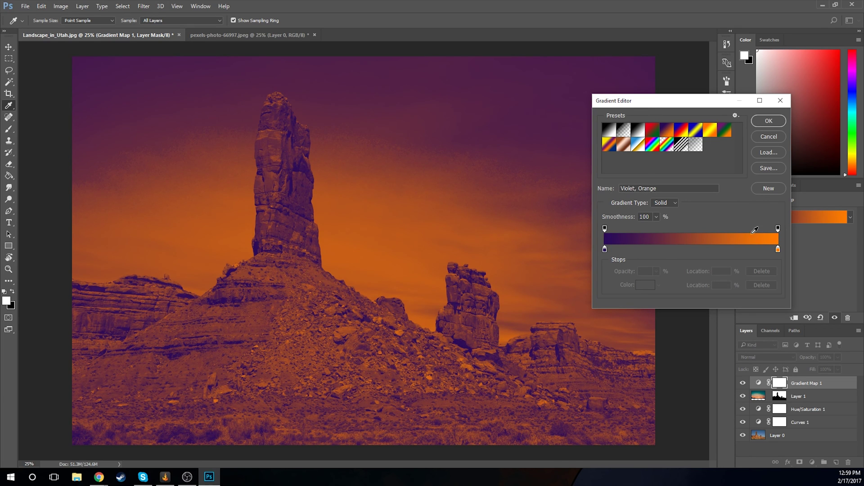
Step: Set the gradient's orange end stop to the lighter orange ffa046
{"action": "double_click", "coordinate": [778, 251]}
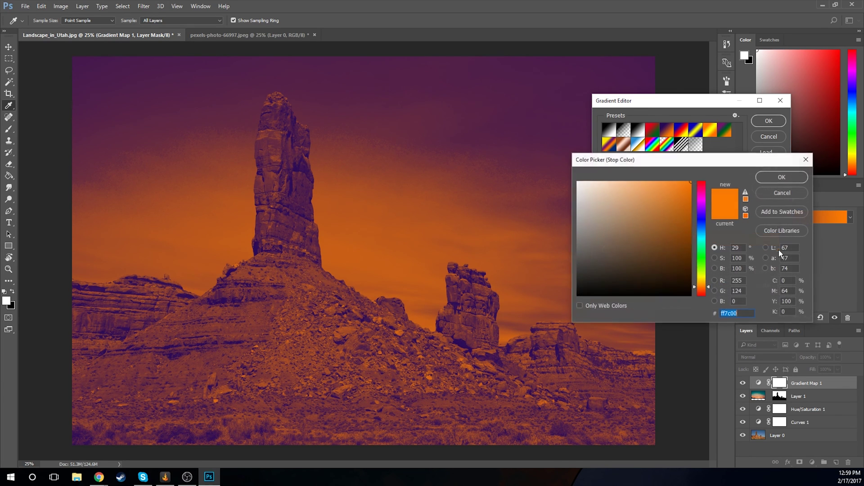
{"action": "left_click_drag", "start_coordinate": [734, 168], "coordinate": [703, 173]}
{"action": "left_click_drag", "start_coordinate": [633, 220], "coordinate": [752, 187]}
{"action": "left_click", "coordinate": [754, 187]}
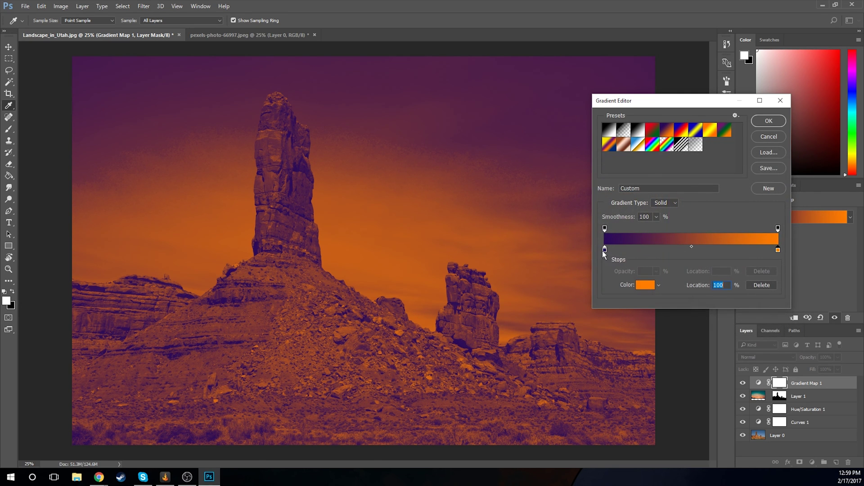
{"action": "double_click", "coordinate": [778, 250]}
{"action": "left_click_drag", "start_coordinate": [644, 216], "coordinate": [633, 175]}
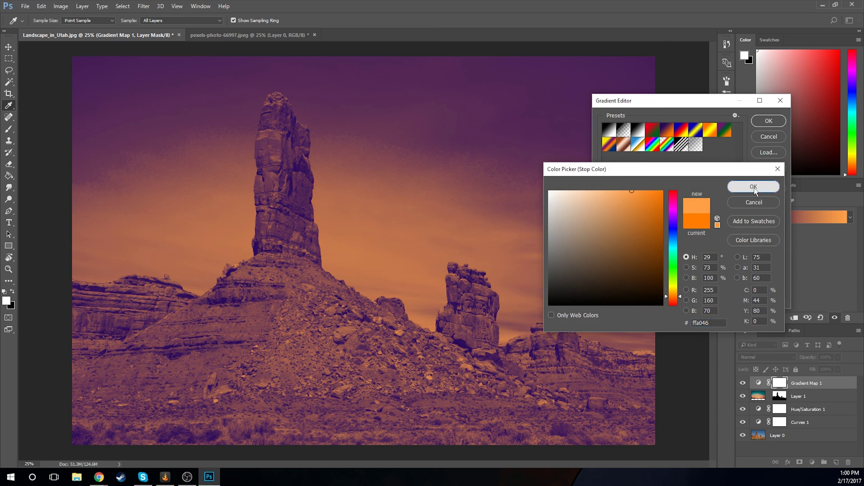
{"action": "left_click", "coordinate": [754, 187]}
Step: Shift the hue of the gradient's violet start stop slightly toward purple and apply the edited gradient
{"action": "double_click", "coordinate": [606, 251]}
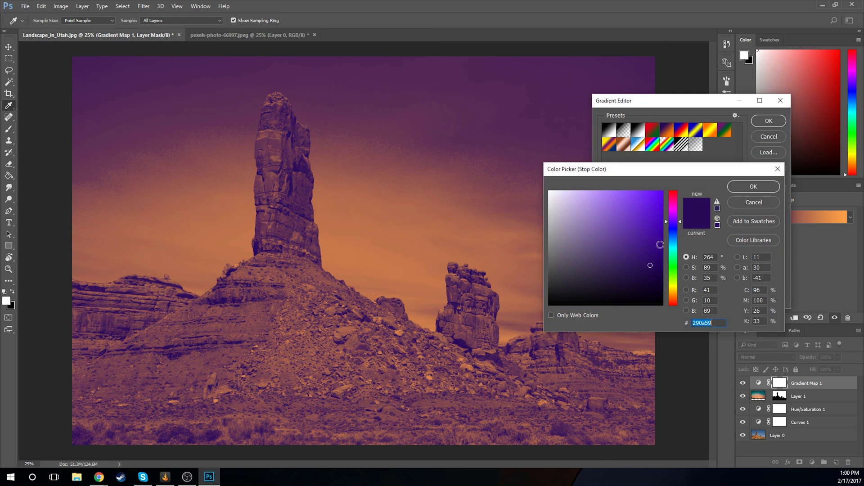
{"action": "left_click_drag", "start_coordinate": [680, 223], "coordinate": [679, 221]}
{"action": "left_click", "coordinate": [747, 188]}
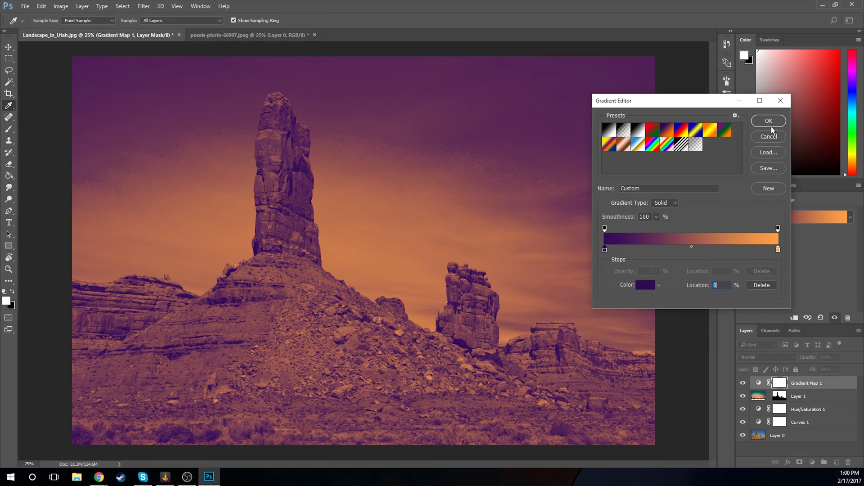
{"action": "left_click", "coordinate": [769, 122]}
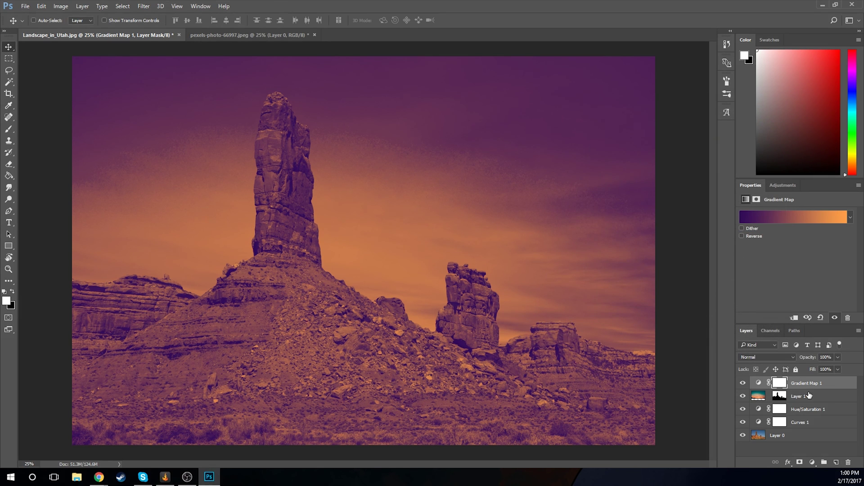
Step: Set the gradient map layer's blend mode to Soft Light
{"action": "left_click", "coordinate": [772, 359]}
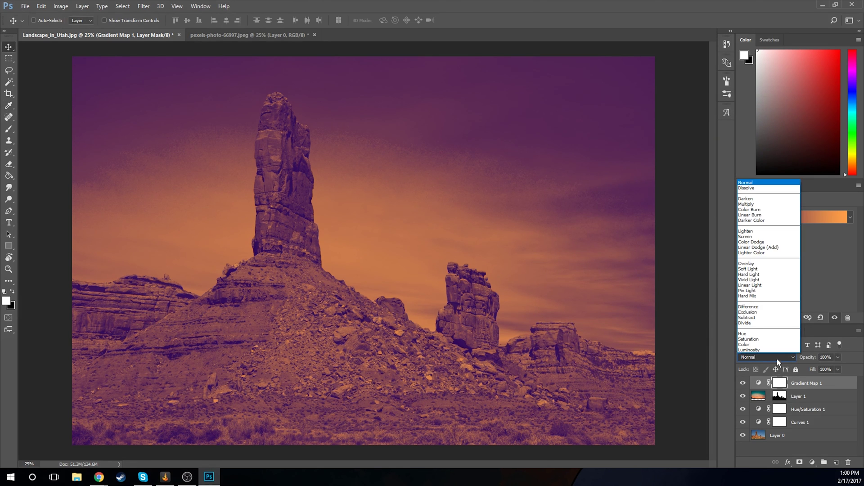
{"action": "left_click", "coordinate": [794, 357]}
{"action": "left_click", "coordinate": [782, 358]}
{"action": "left_click", "coordinate": [756, 268]}
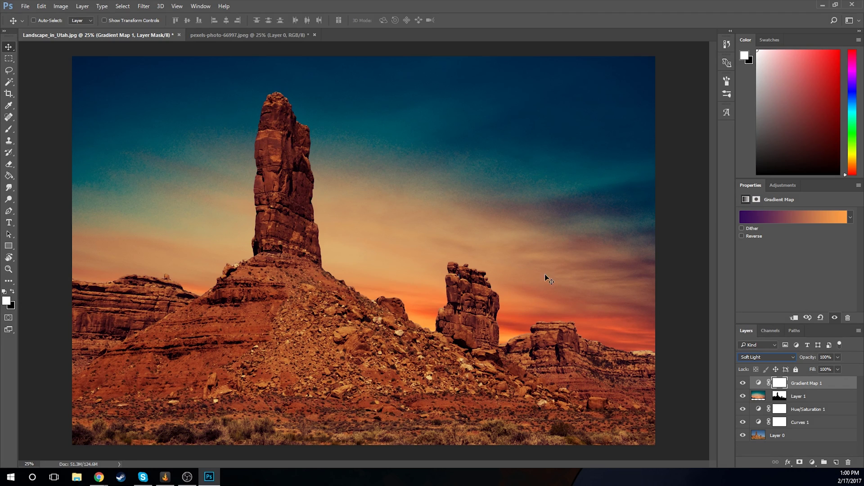
Step: Try the gradient map layer at 0% opacity, and set its opacity to 52%
{"action": "left_click", "coordinate": [8, 57]}
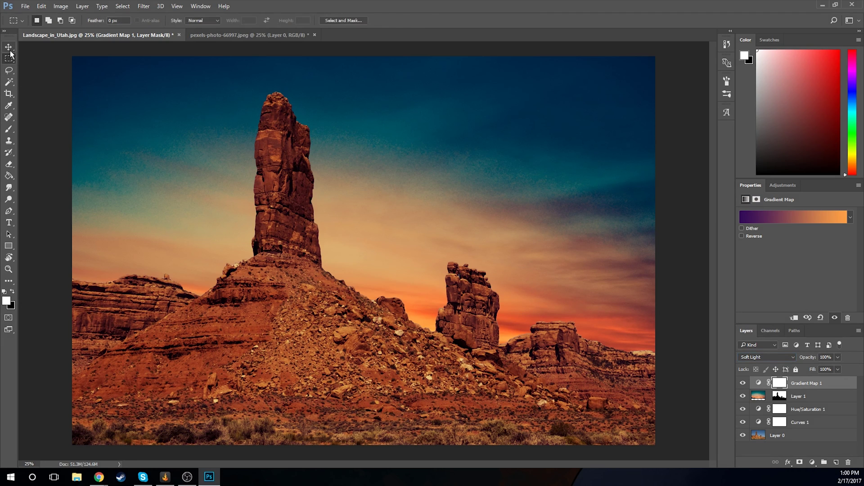
{"action": "left_click", "coordinate": [9, 49]}
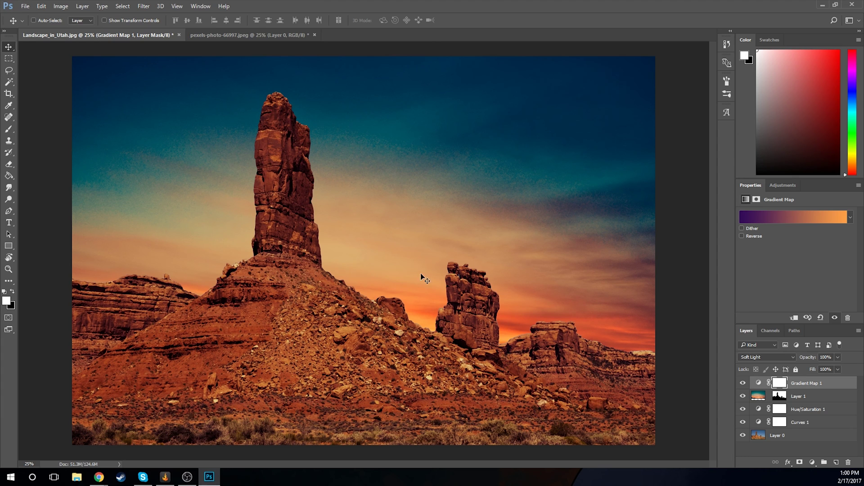
{"action": "left_click_drag", "start_coordinate": [806, 358], "coordinate": [734, 360]}
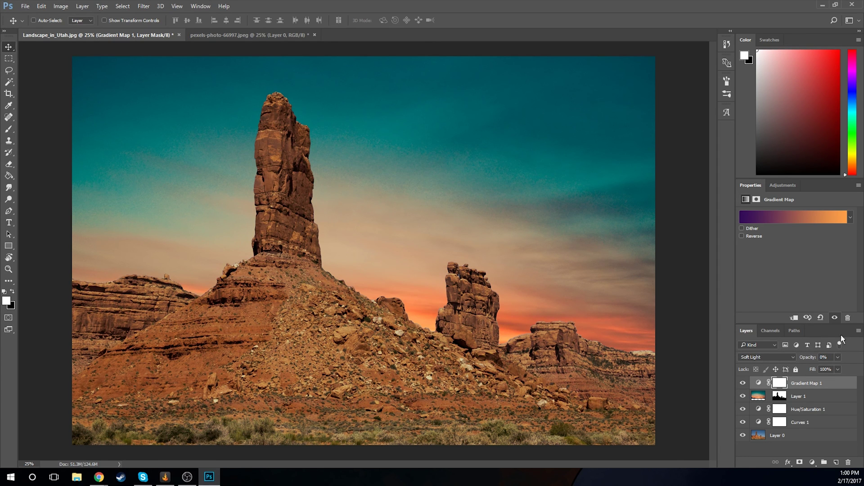
{"action": "left_click_drag", "start_coordinate": [807, 360], "coordinate": [831, 357]}
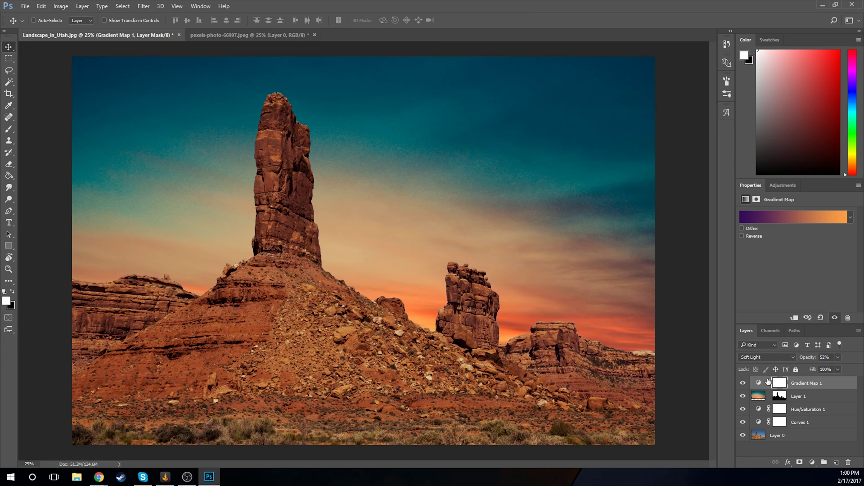
Step: Toggle the gradient map layer's visibility to compare the image with and without the color blending
{"action": "left_click", "coordinate": [743, 384]}
{"action": "left_click", "coordinate": [744, 384]}
{"action": "left_click", "coordinate": [744, 384]}
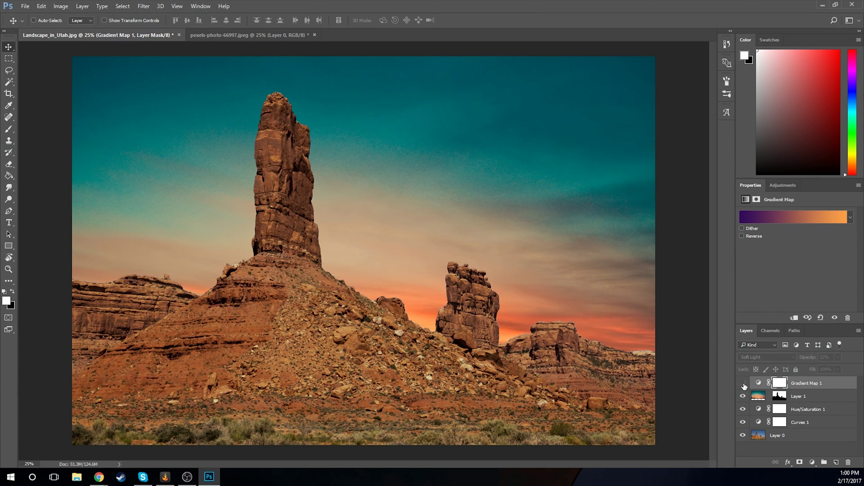
{"action": "left_click", "coordinate": [743, 383]}
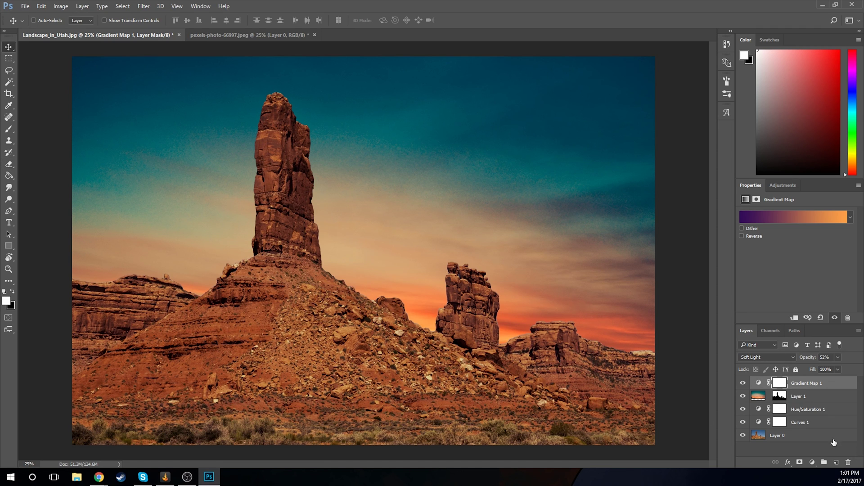
Step: Create a new layer above the gradient map and choose a soft round brush with black as the foreground color
{"action": "left_click", "coordinate": [836, 462]}
{"action": "key", "text": "d"}
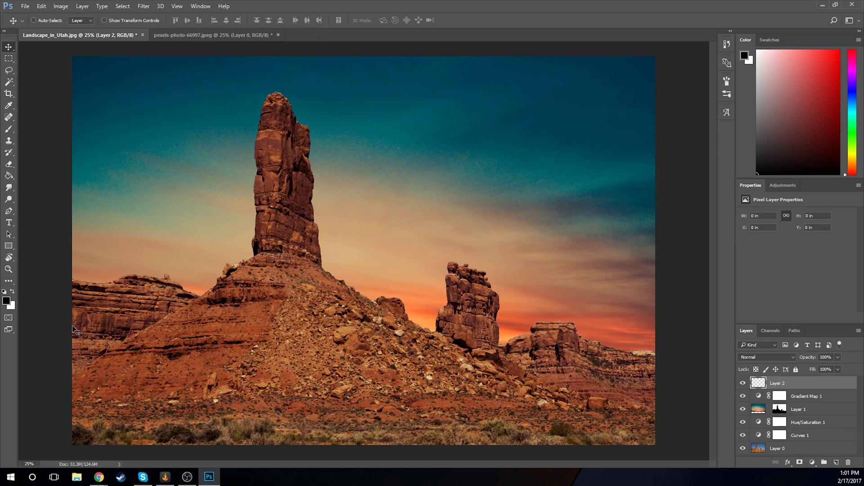
{"action": "key", "text": "b"}
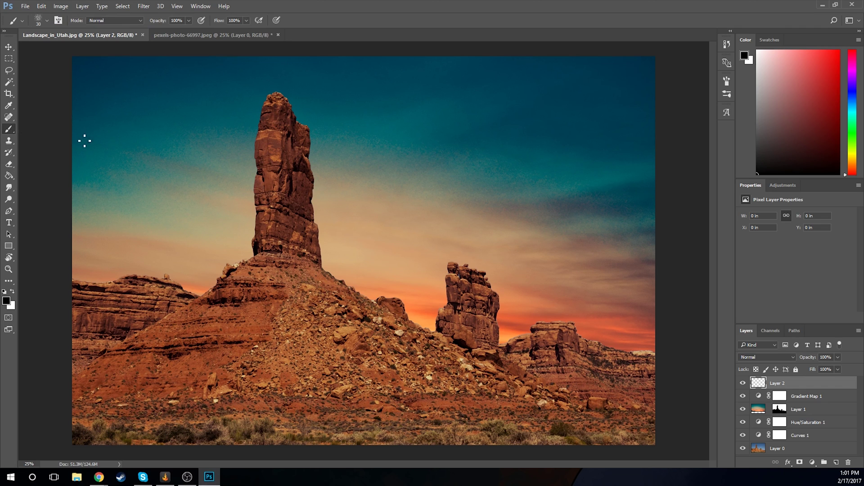
{"action": "left_click", "coordinate": [46, 20]}
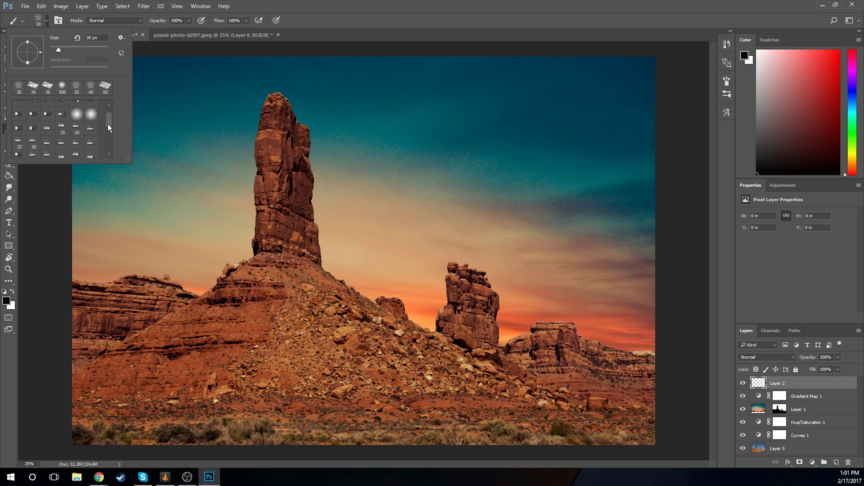
{"action": "left_click", "coordinate": [76, 110]}
{"action": "left_click", "coordinate": [266, 2]}
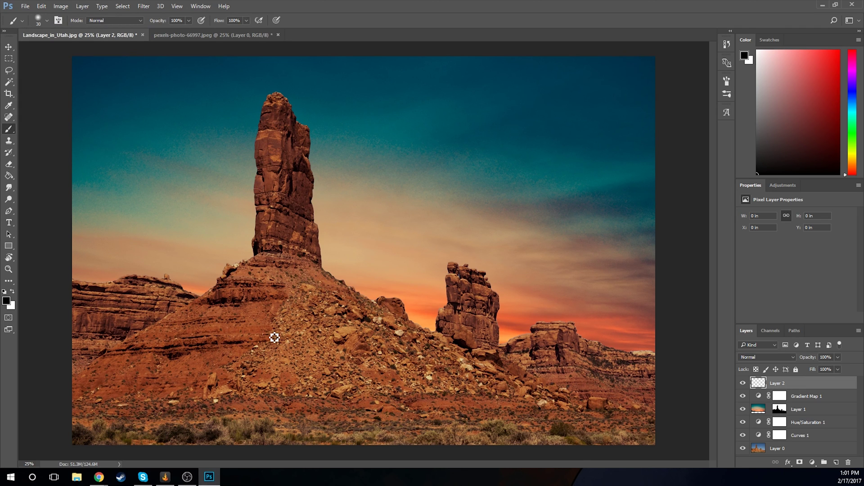
Step: Paint faint shadows with a larger brush at 7% opacity over the left slope and smaller rock formations, and delete the shadow layer
{"action": "key", "text": "bracketright"}
{"action": "key", "text": "bracketright"}
{"action": "key", "text": "bracketright"}
{"action": "key", "text": "bracketright"}
{"action": "key", "text": "bracketright"}
{"action": "key", "text": "bracketright"}
{"action": "key", "text": "bracketright"}
{"action": "key", "text": "bracketright"}
{"action": "key", "text": "bracketright"}
{"action": "key", "text": "bracketright"}
{"action": "key", "text": "bracketright"}
{"action": "key", "text": "bracketright"}
{"action": "key", "text": "bracketright"}
{"action": "key", "text": "bracketright"}
{"action": "key", "text": "bracketright"}
{"action": "key", "text": "bracketright"}
{"action": "key", "text": "bracketright"}
{"action": "key", "text": "bracketright"}
{"action": "key", "text": "bracketright"}
{"action": "key", "text": "bracketright"}
{"action": "key", "text": "bracketleft"}
{"action": "key", "text": "bracketleft"}
{"action": "left_click_drag", "start_coordinate": [153, 24], "coordinate": [120, 24]}
{"action": "left_click_drag", "start_coordinate": [134, 351], "coordinate": [199, 273]}
{"action": "left_click_drag", "start_coordinate": [142, 354], "coordinate": [159, 391]}
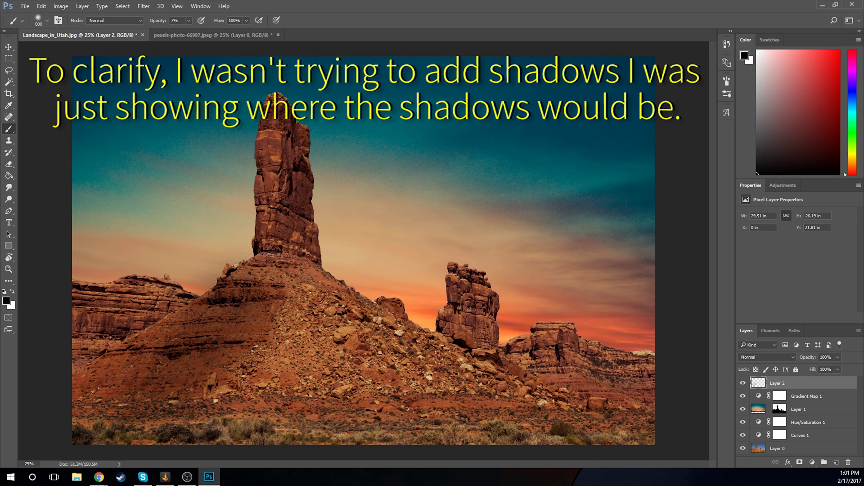
{"action": "left_click_drag", "start_coordinate": [443, 352], "coordinate": [476, 367]}
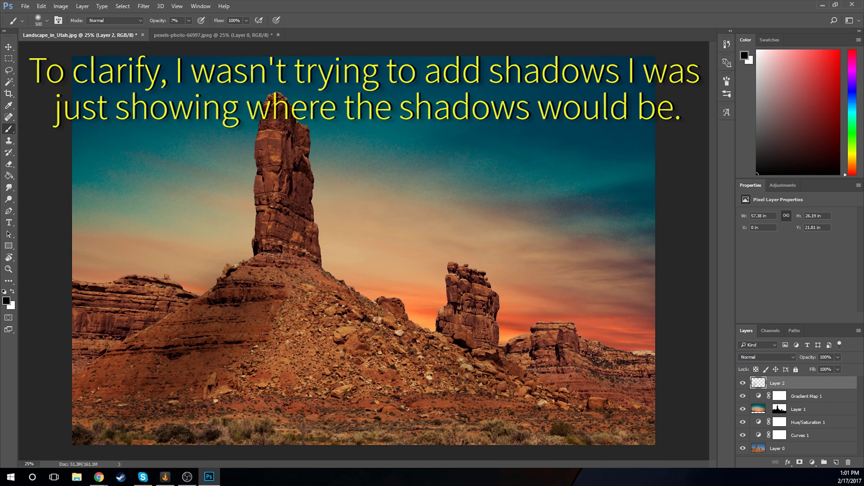
{"action": "mouse_move", "coordinate": [600, 352]}
{"action": "left_mouse_down"}
{"action": "mouse_move", "coordinate": [612, 364]}
{"action": "mouse_move", "coordinate": [597, 359]}
{"action": "left_mouse_up"}
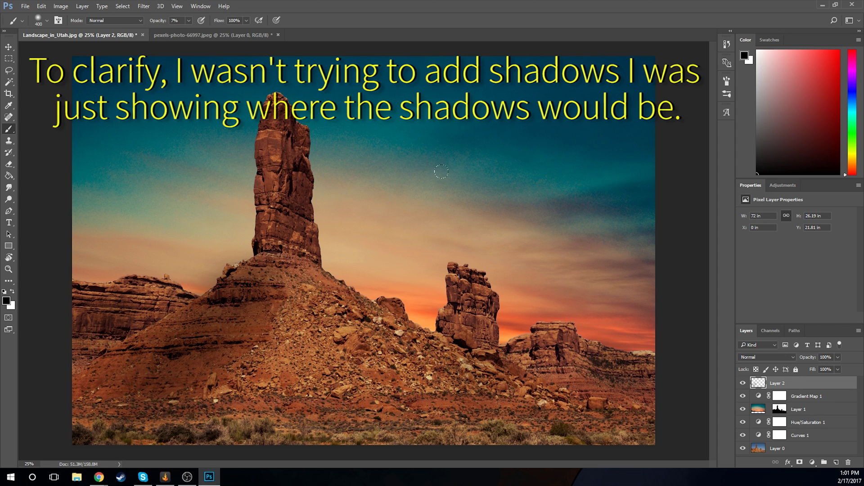
{"action": "key", "text": "Delete"}
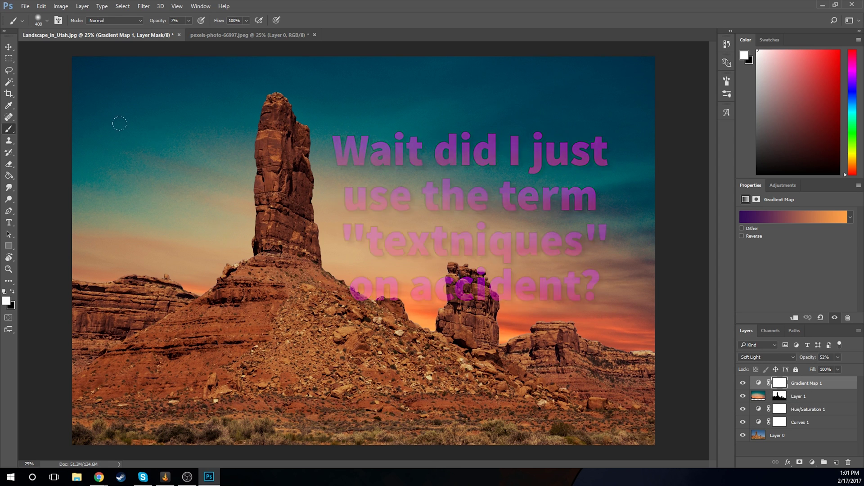
Step: Review the Magic Wand options, the Curves layer's effect and the Hue/Saturation layer's settings
{"action": "left_click", "coordinate": [10, 85]}
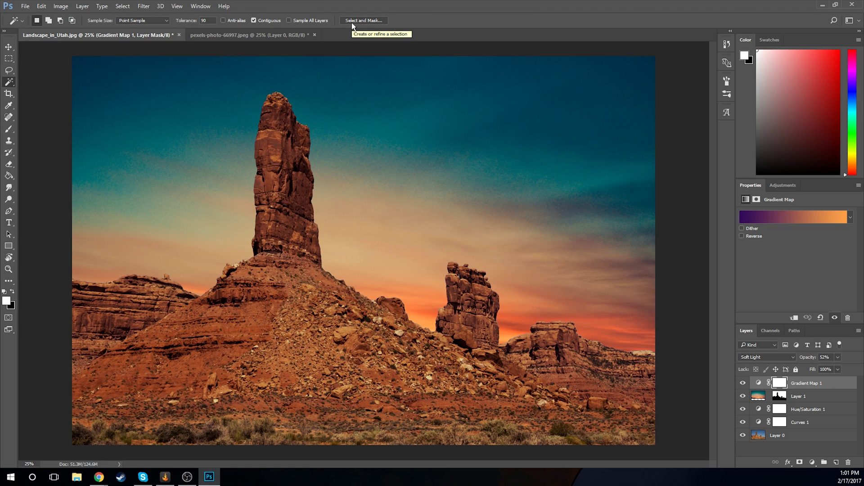
{"action": "left_click", "coordinate": [808, 426]}
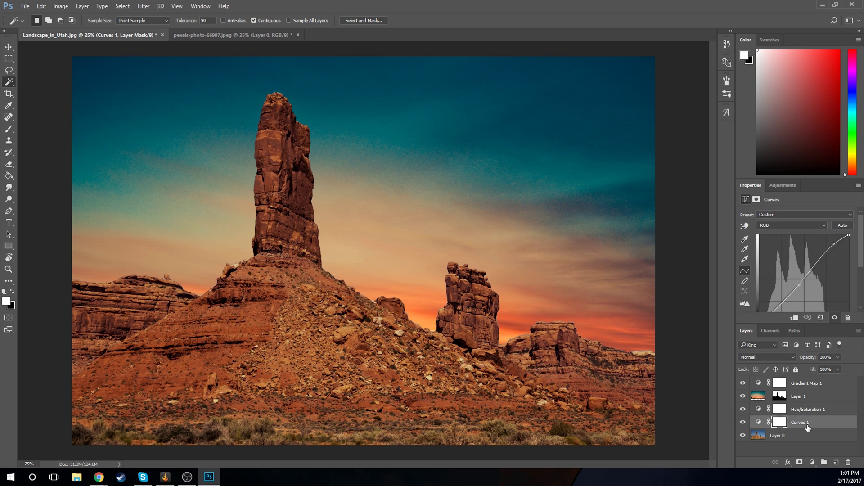
{"action": "left_click", "coordinate": [743, 423]}
{"action": "left_click", "coordinate": [744, 423]}
{"action": "left_click", "coordinate": [743, 423]}
{"action": "left_click", "coordinate": [805, 411]}
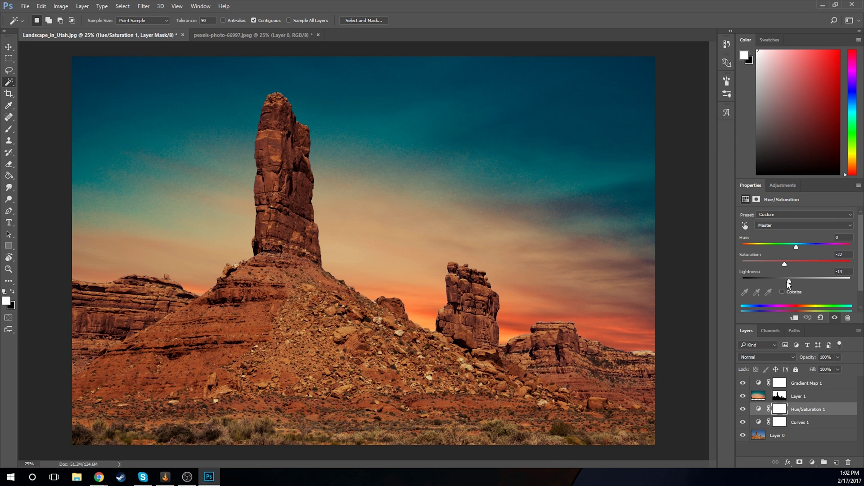
Step: Select the gradient map layer and switch its visibility off and on to review its effect on the finished composite
{"action": "left_click", "coordinate": [808, 383]}
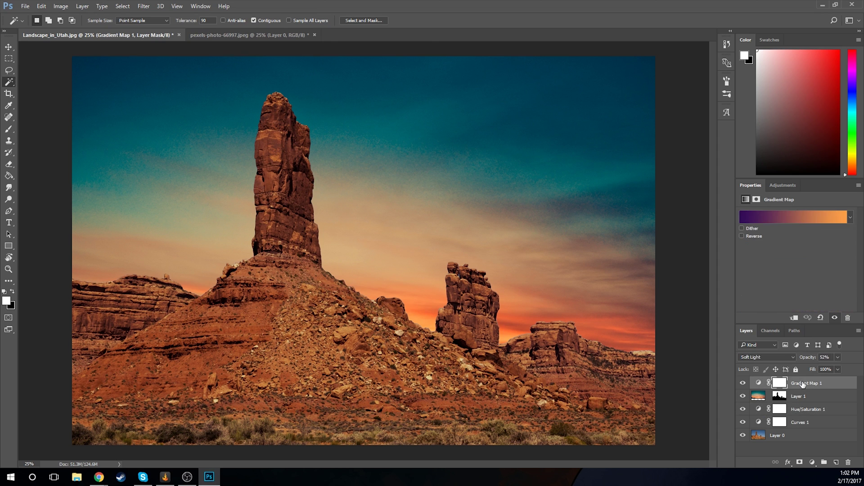
{"action": "left_click", "coordinate": [742, 383]}
{"action": "left_click", "coordinate": [742, 383]}
{"action": "left_click", "coordinate": [742, 383]}
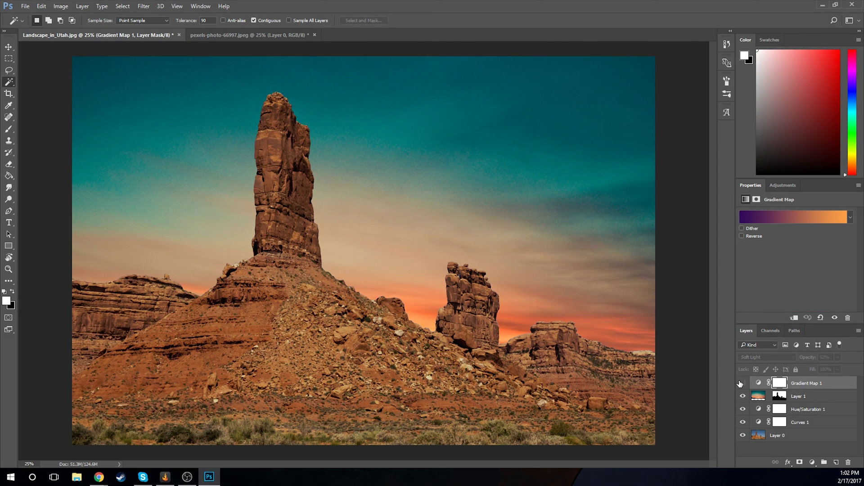
{"action": "left_click", "coordinate": [742, 383]}
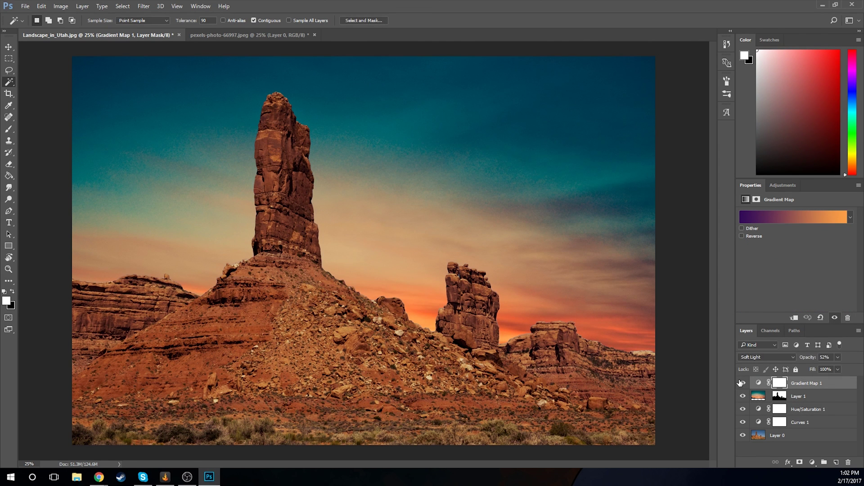